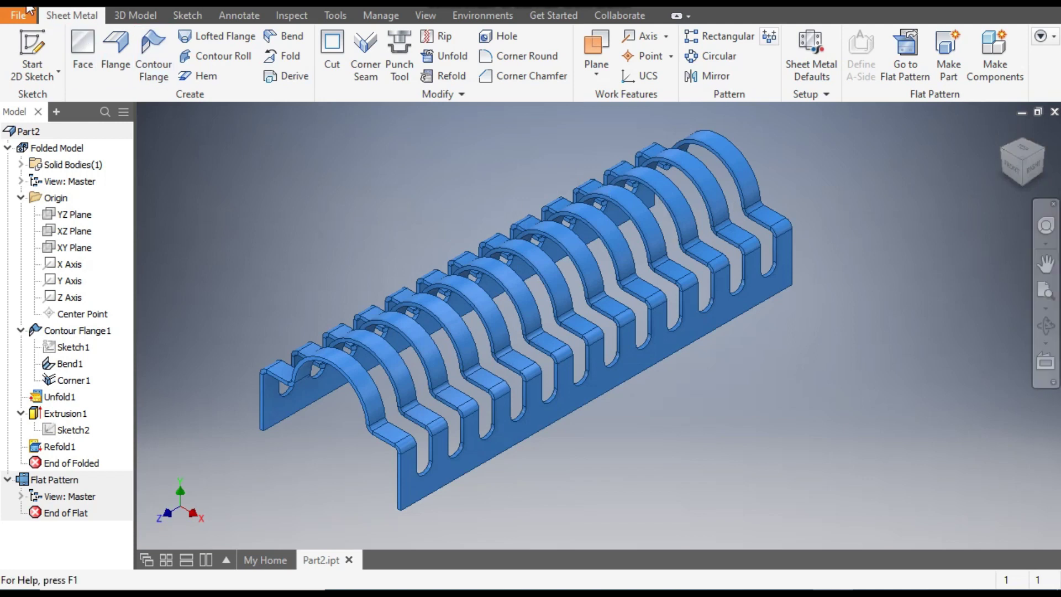
# Create a new part from the Metric Sheet Metal (mm).ipt template.
pyautogui.hotkey('ctrl', 'n')
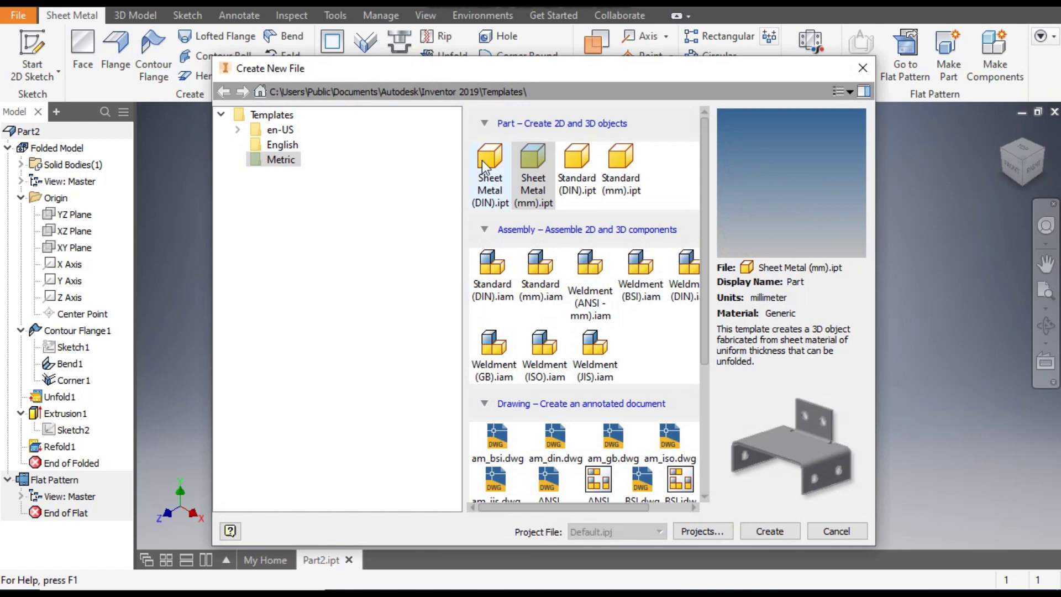
pyautogui.click(536, 156)
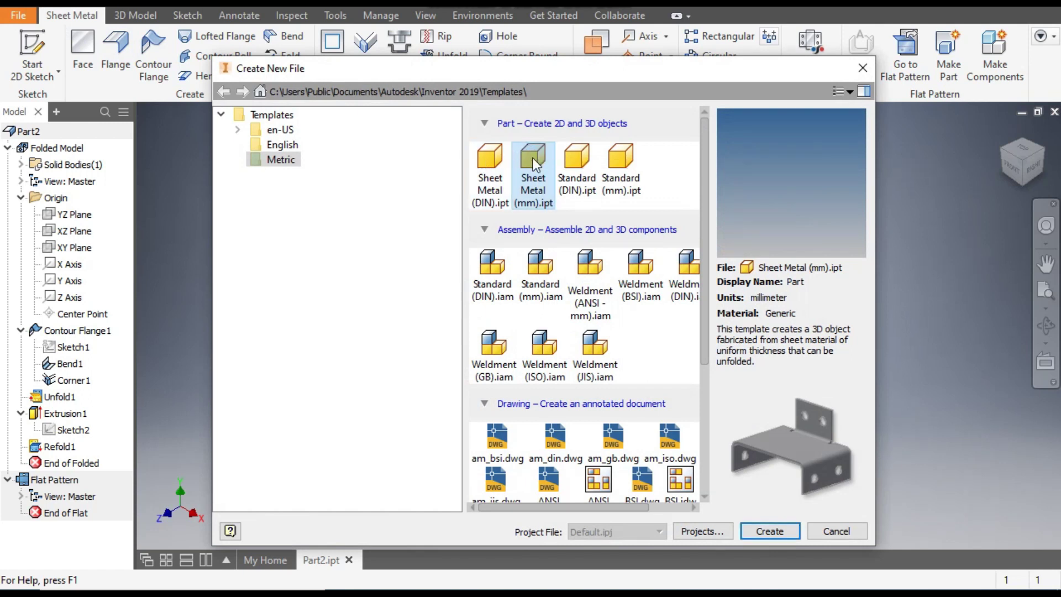
pyautogui.click(768, 528)
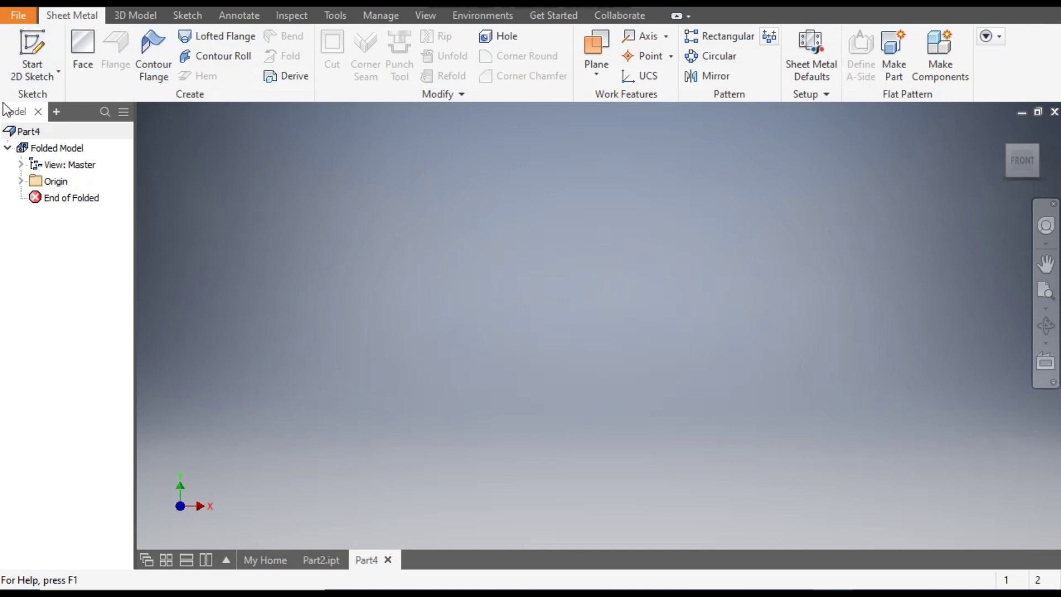
# Start a sketch on the XY plane and draw the left vertical side and ledge.
pyautogui.click(31, 48)
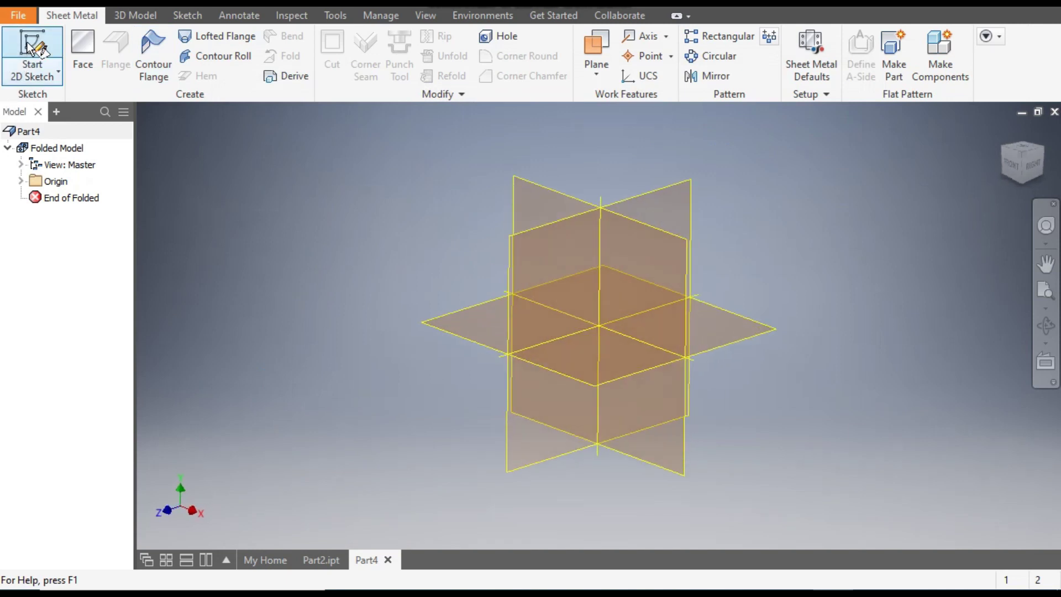
pyautogui.click(552, 181)
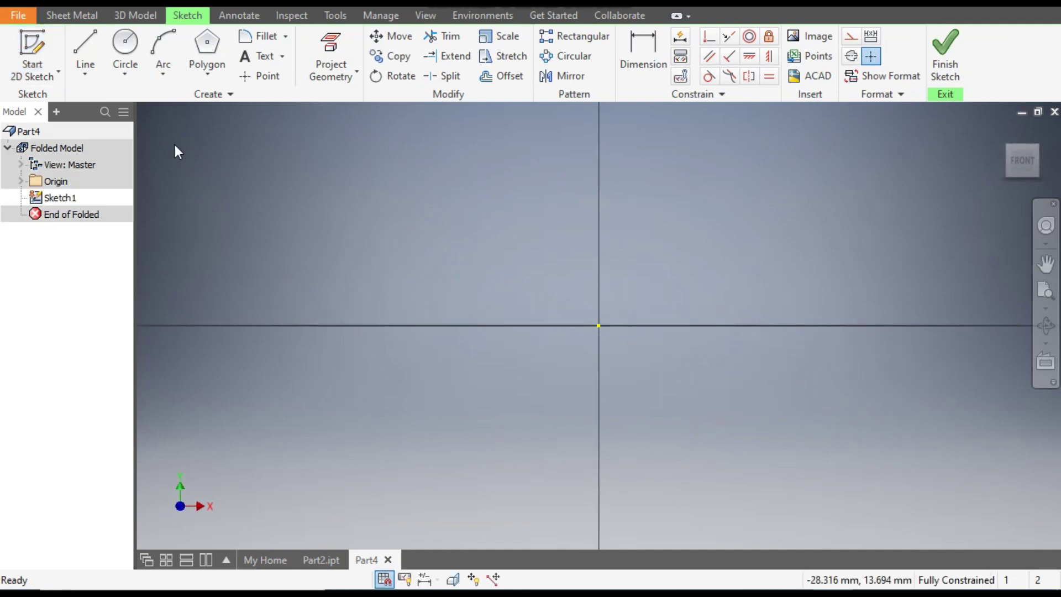
pyautogui.click(84, 41)
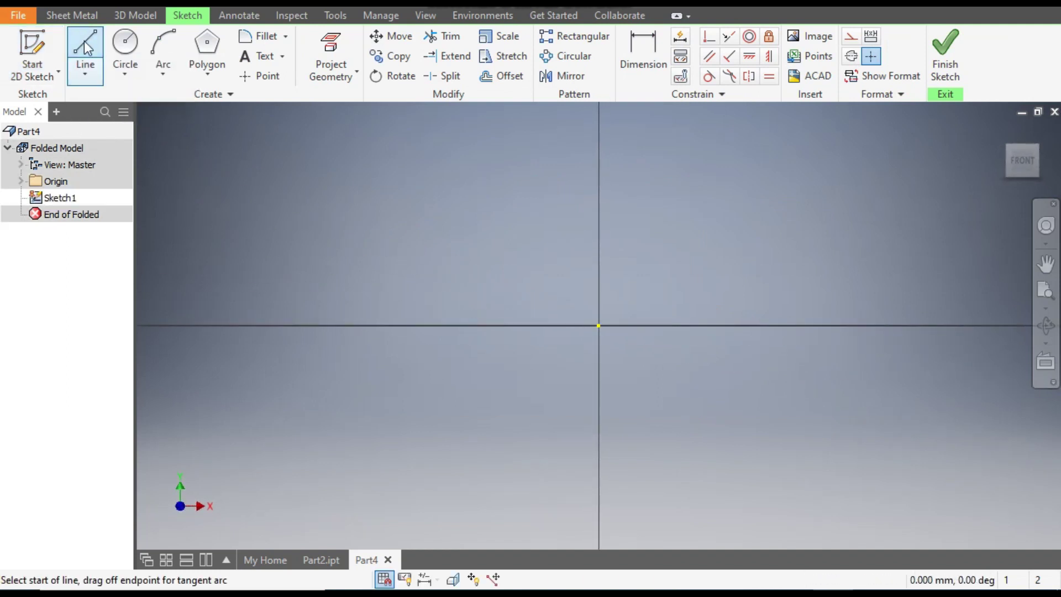
pyautogui.click(487, 326)
pyautogui.click(486, 273)
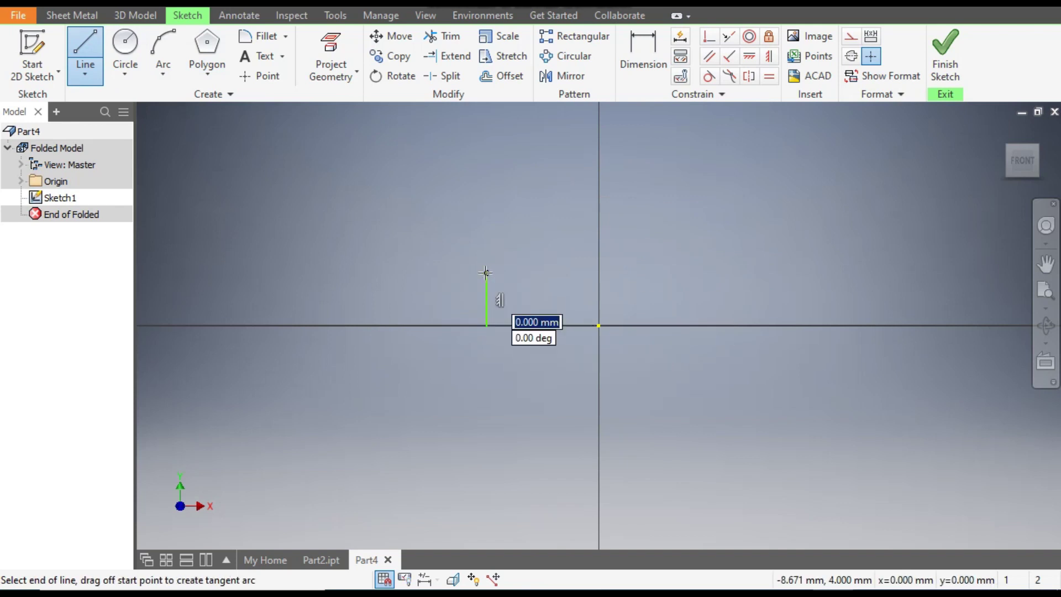
pyautogui.click(548, 271)
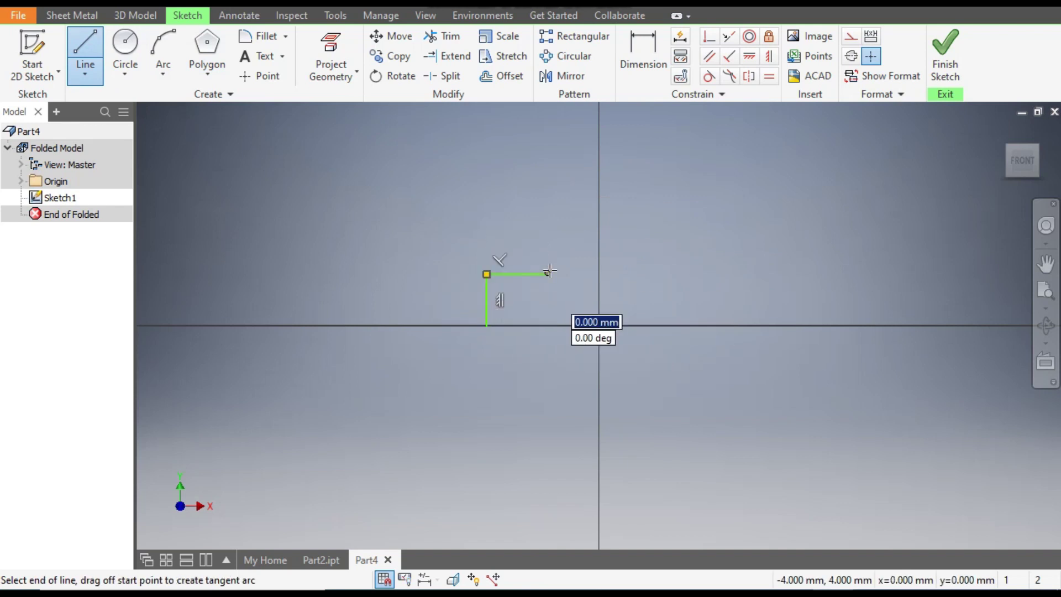
pyautogui.press('Escape')
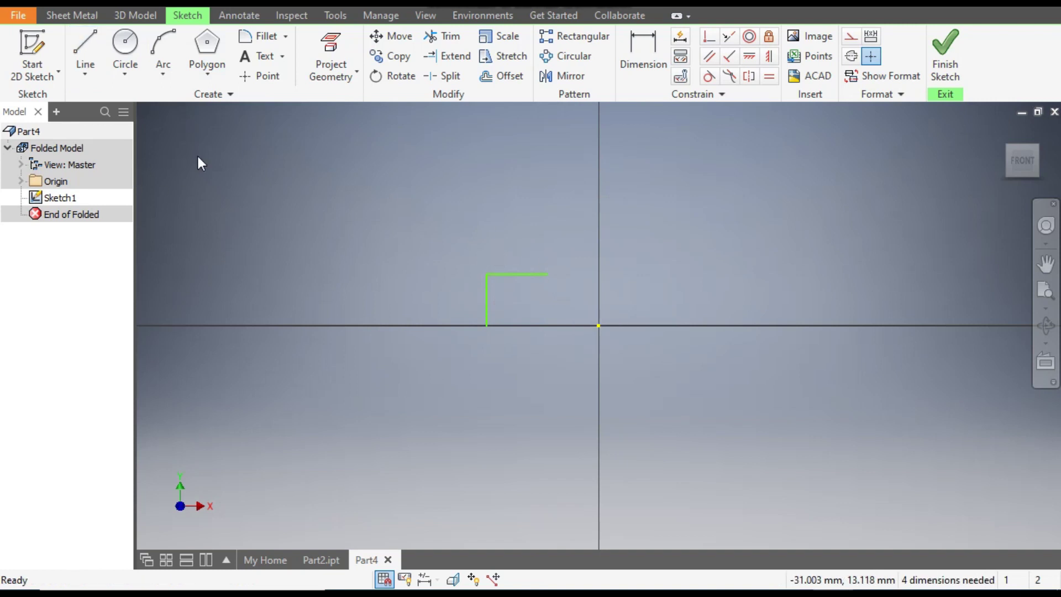
# Add the three-point semicircular arch, then the right ledge and side down to the axis.
pyautogui.click(167, 47)
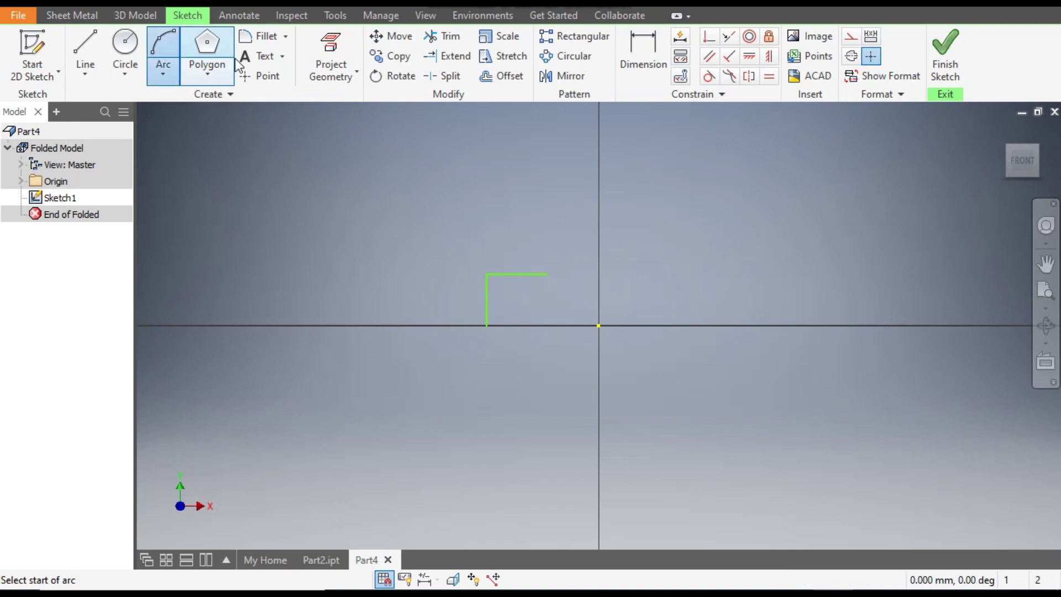
pyautogui.click(548, 273)
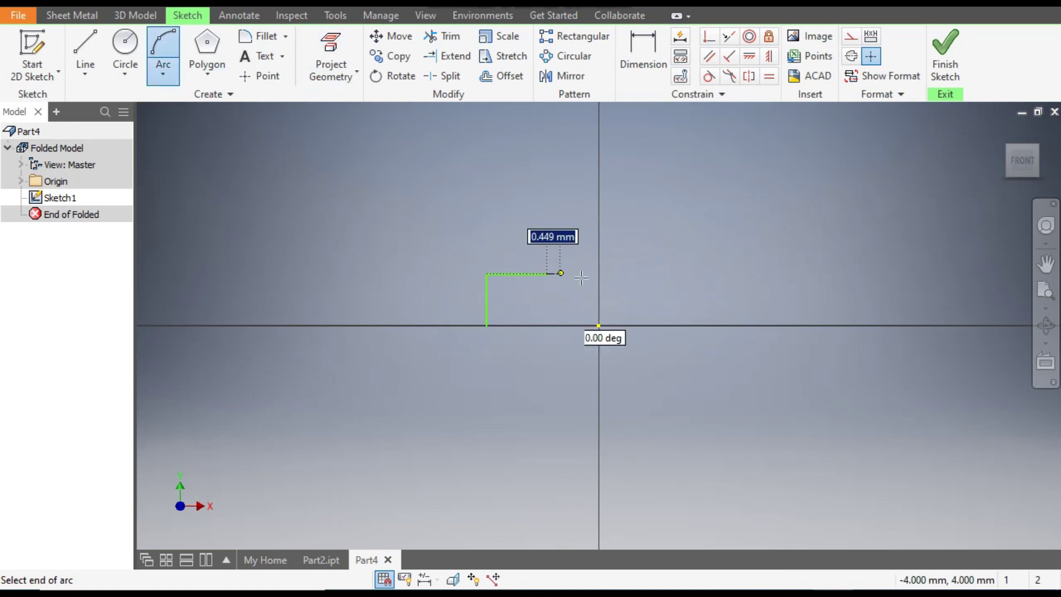
pyautogui.click(665, 275)
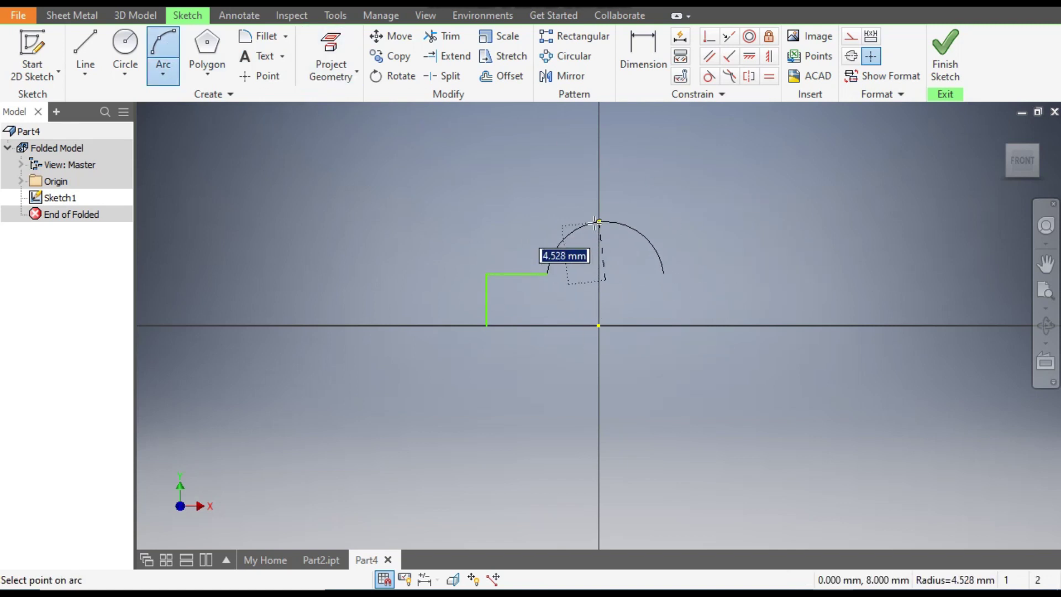
pyautogui.click(605, 221)
pyautogui.click(85, 47)
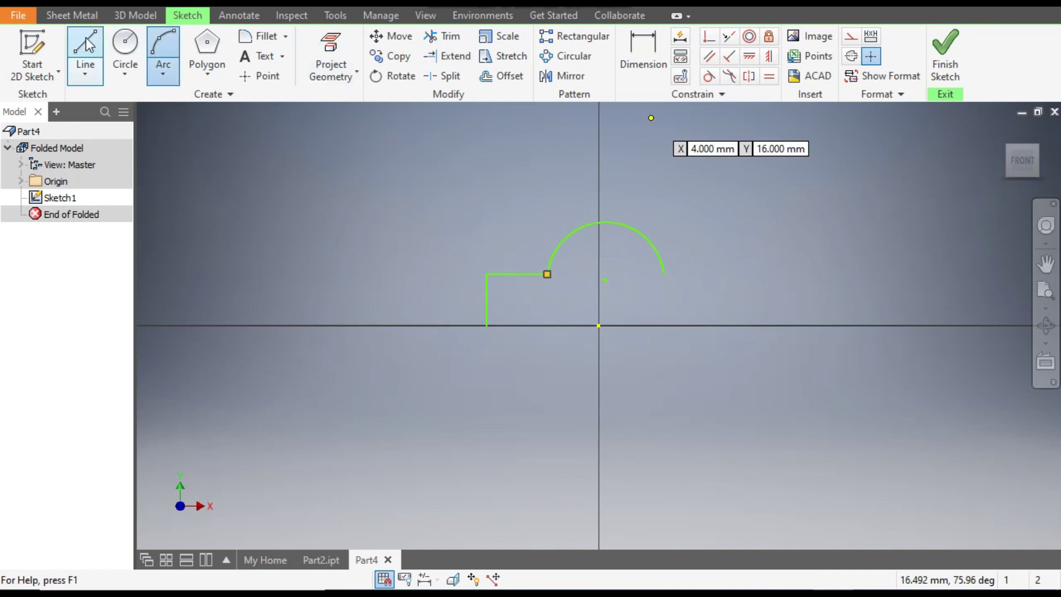
pyautogui.click(664, 274)
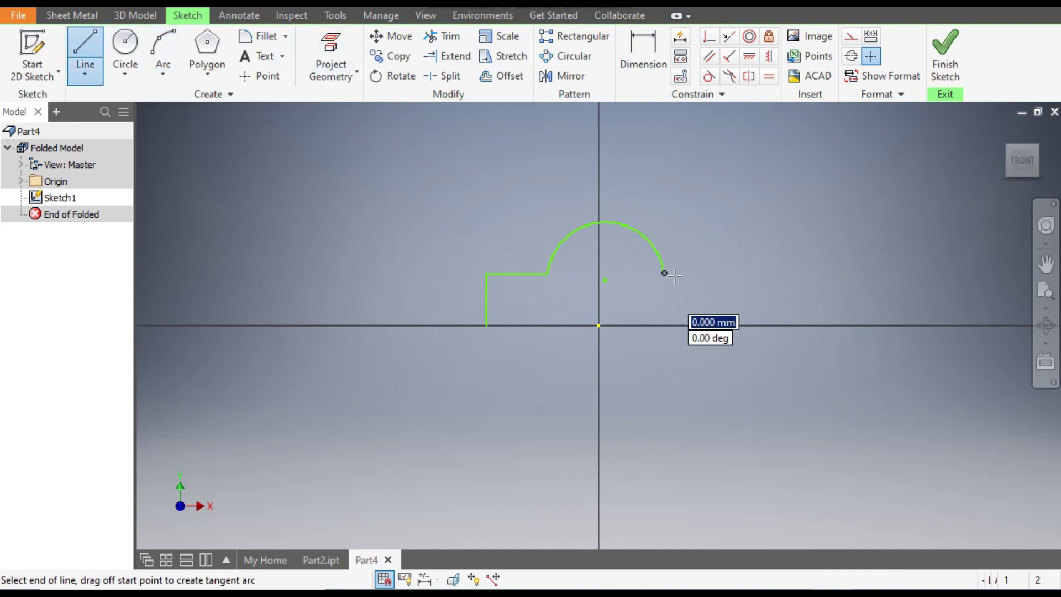
pyautogui.click(716, 274)
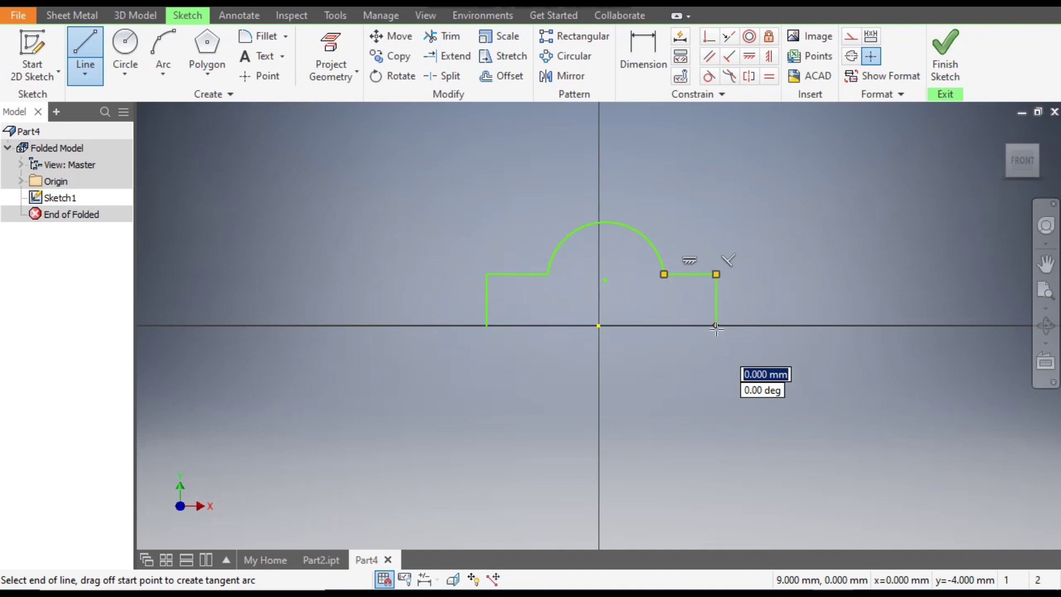
pyautogui.click(764, 326)
pyautogui.press('Escape')
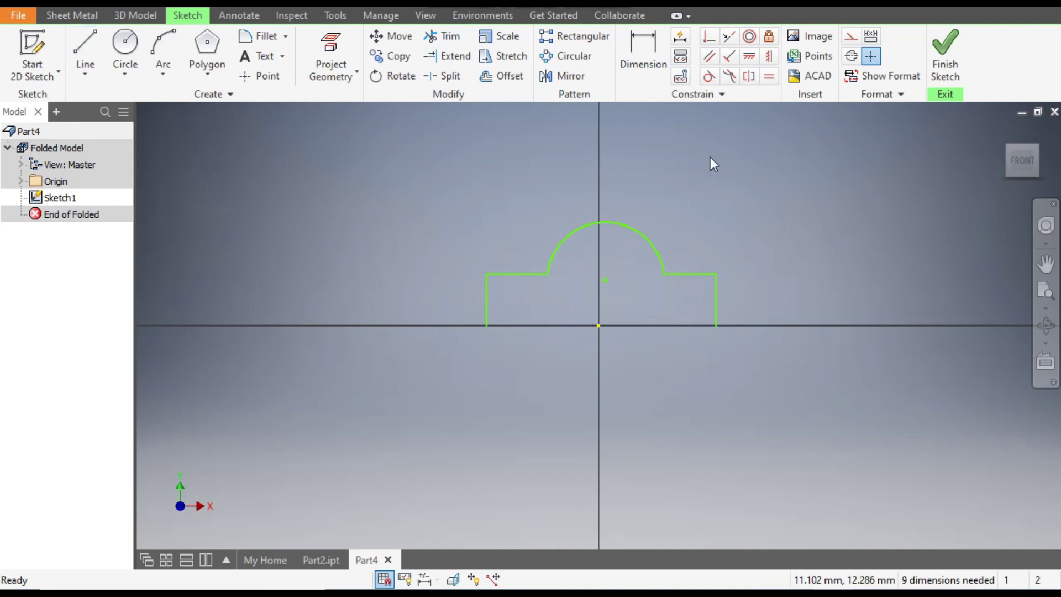
# Dimension the left side to 35 mm, the left ledge to 20 mm and the arch to 25.
pyautogui.click(644, 55)
pyautogui.click(486, 307)
pyautogui.click(462, 308)
pyautogui.write('35')
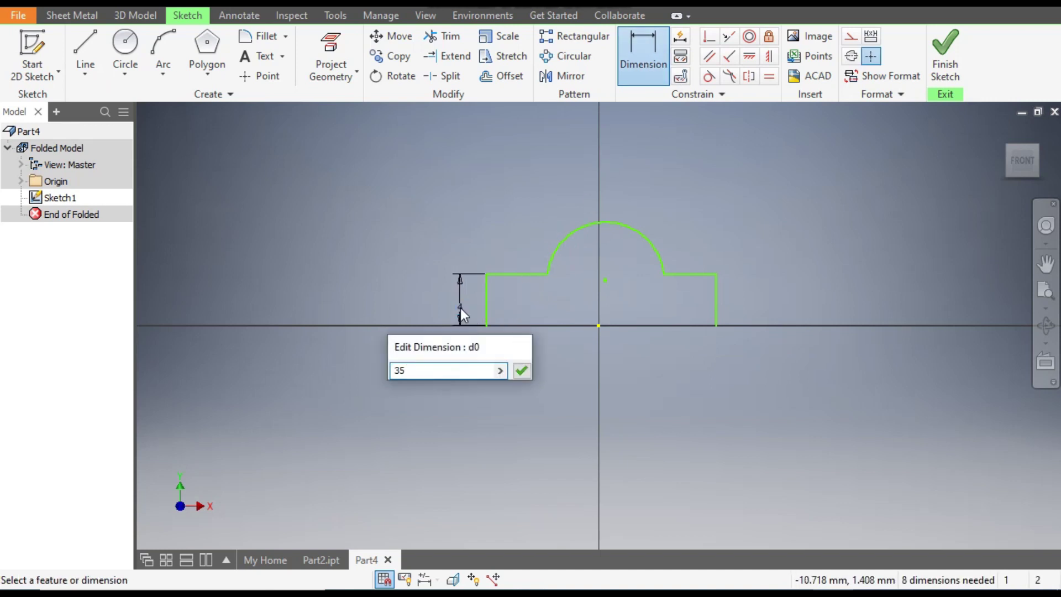
pyautogui.press('Return')
pyautogui.moveTo(349, 191)
pyautogui.mouseDown(button='middle')
pyautogui.moveTo(497, 247)
pyautogui.moveTo(561, 284)
pyautogui.mouseUp(button='middle')
pyautogui.click(436, 289)
pyautogui.click(436, 266)
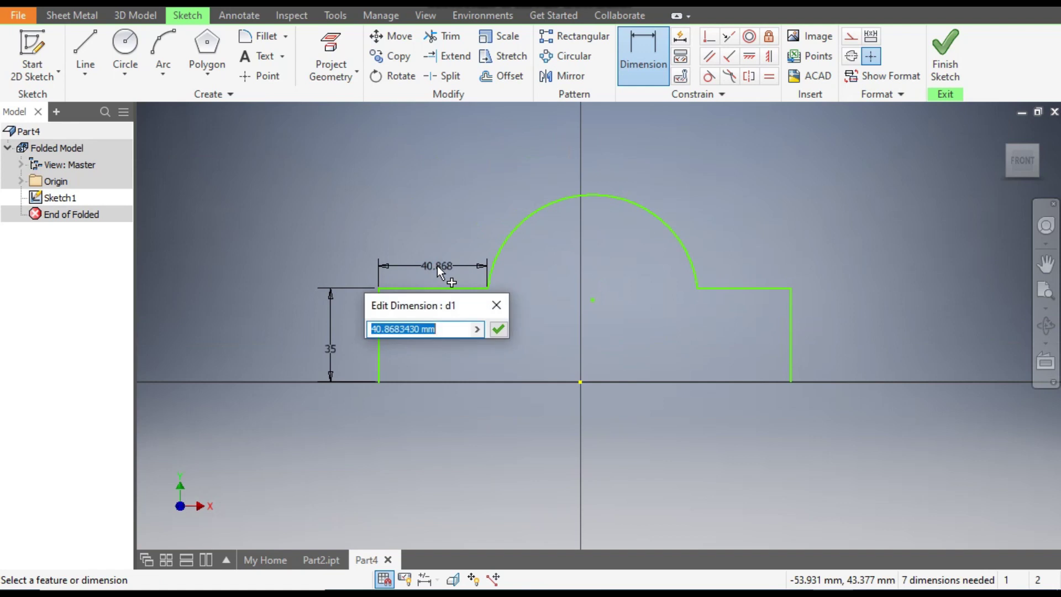
pyautogui.write('20')
pyautogui.press('Return')
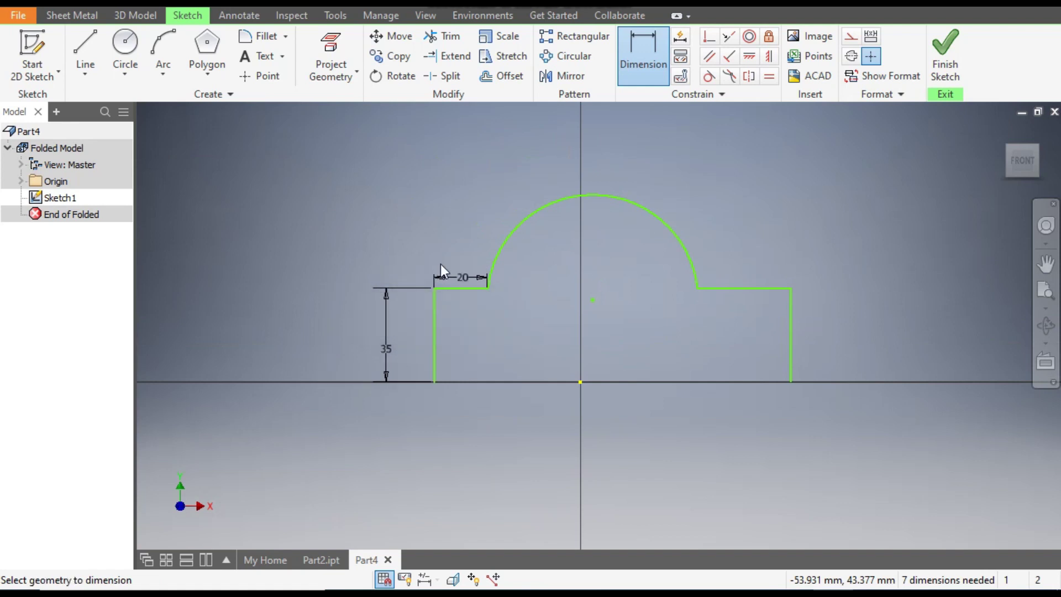
pyautogui.click(639, 206)
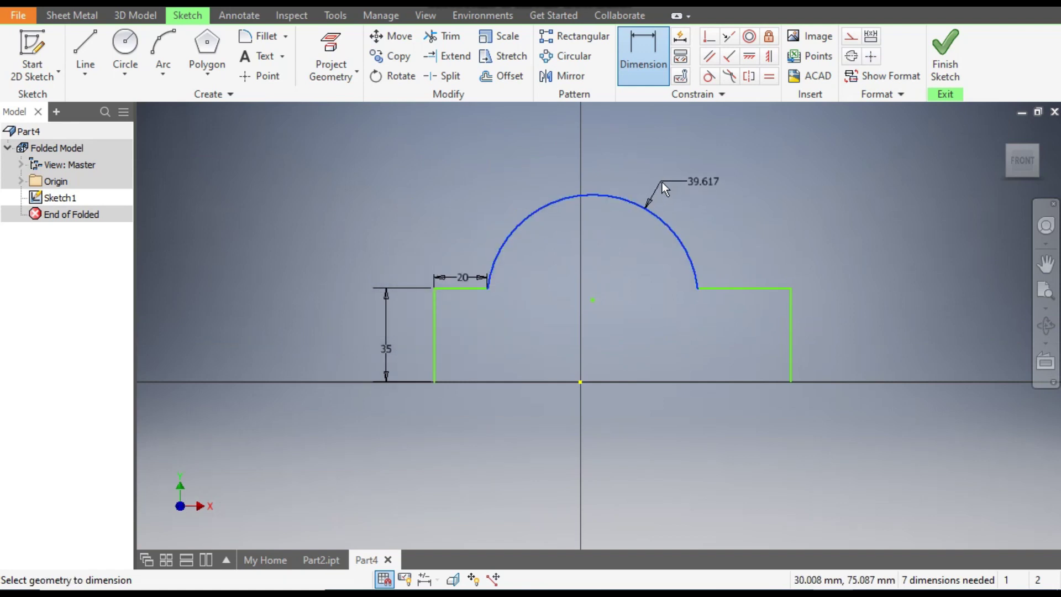
pyautogui.click(662, 182)
pyautogui.write('25')
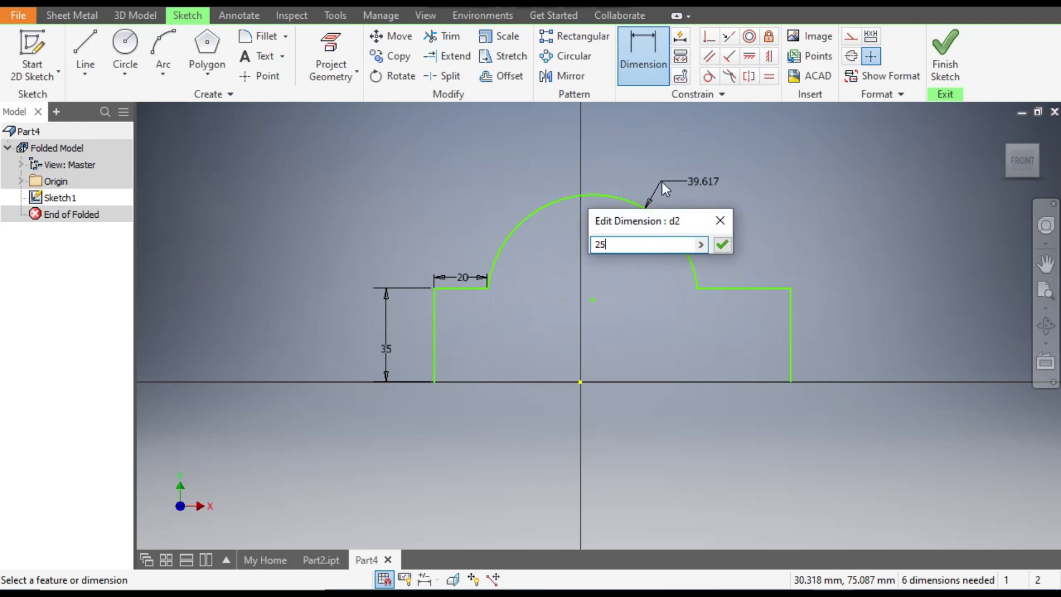
pyautogui.press('Return')
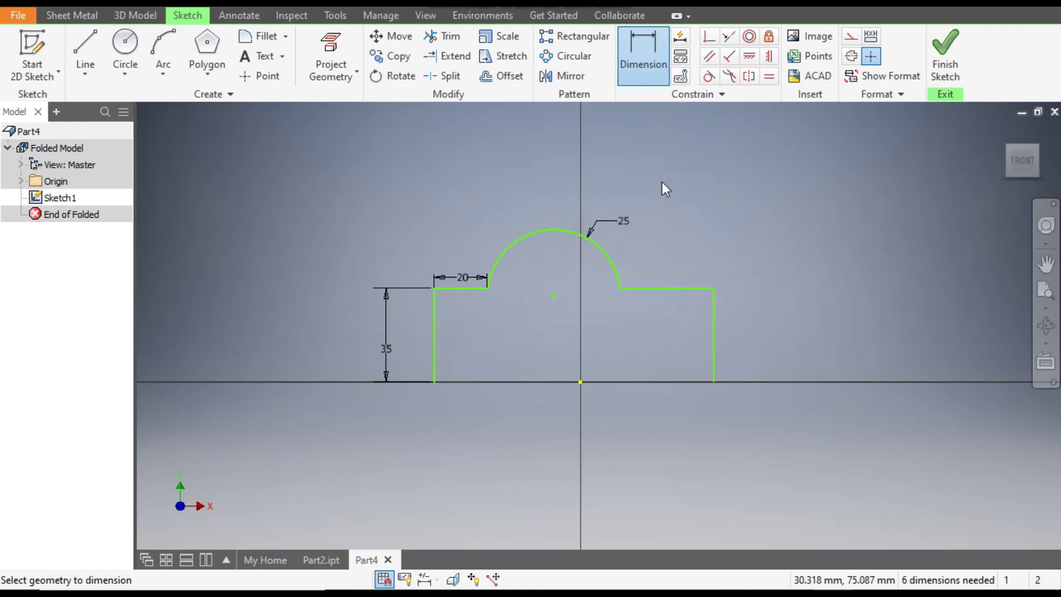
pyautogui.press('Escape')
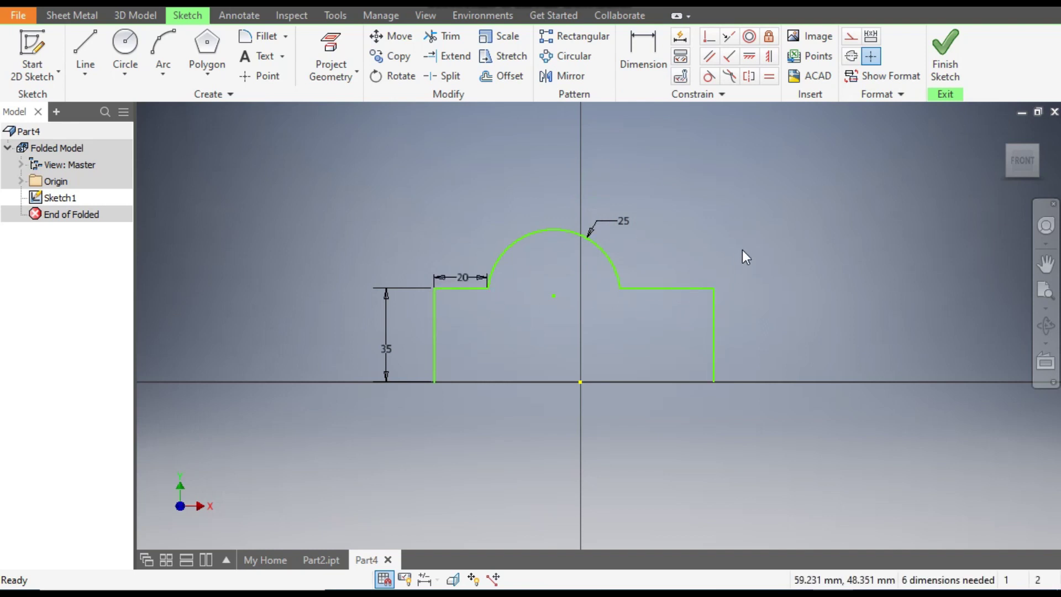
# Constrain the right ledge equal to the left ledge and the right side equal to the left side.
pyautogui.click(769, 77)
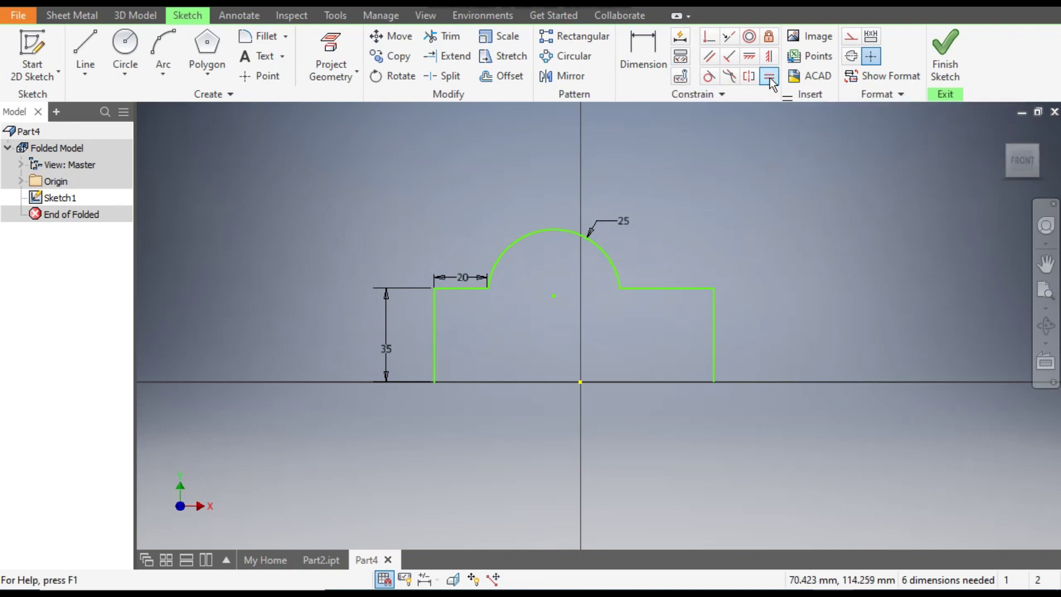
pyautogui.click(467, 287)
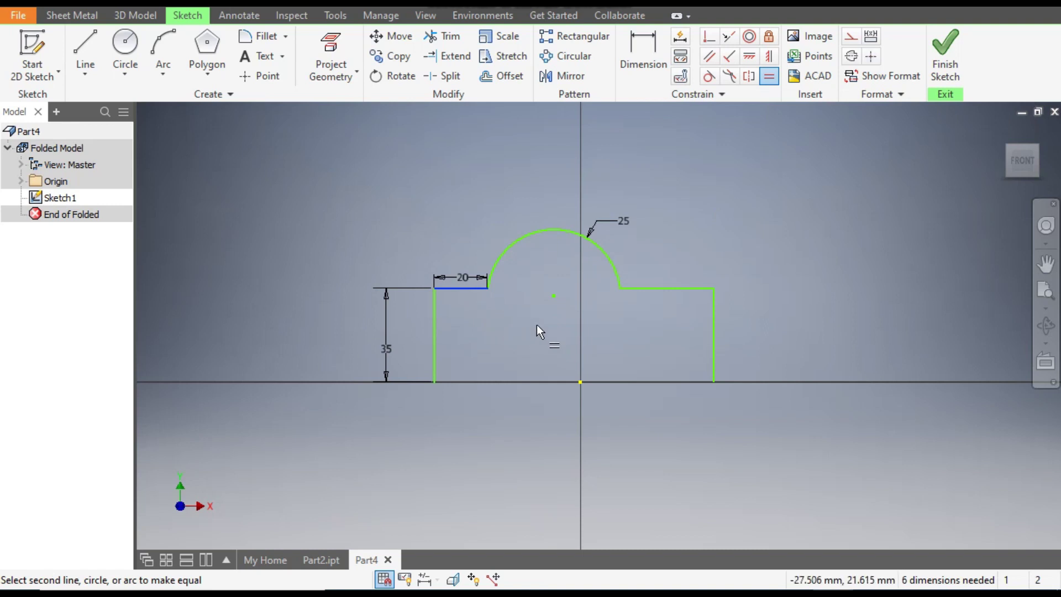
pyautogui.click(661, 287)
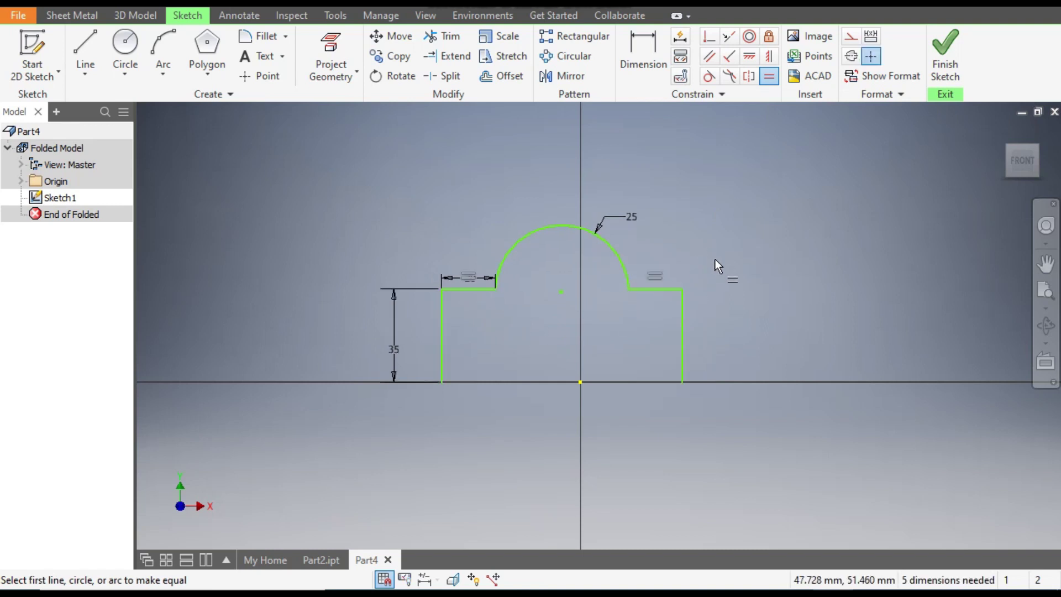
pyautogui.click(445, 340)
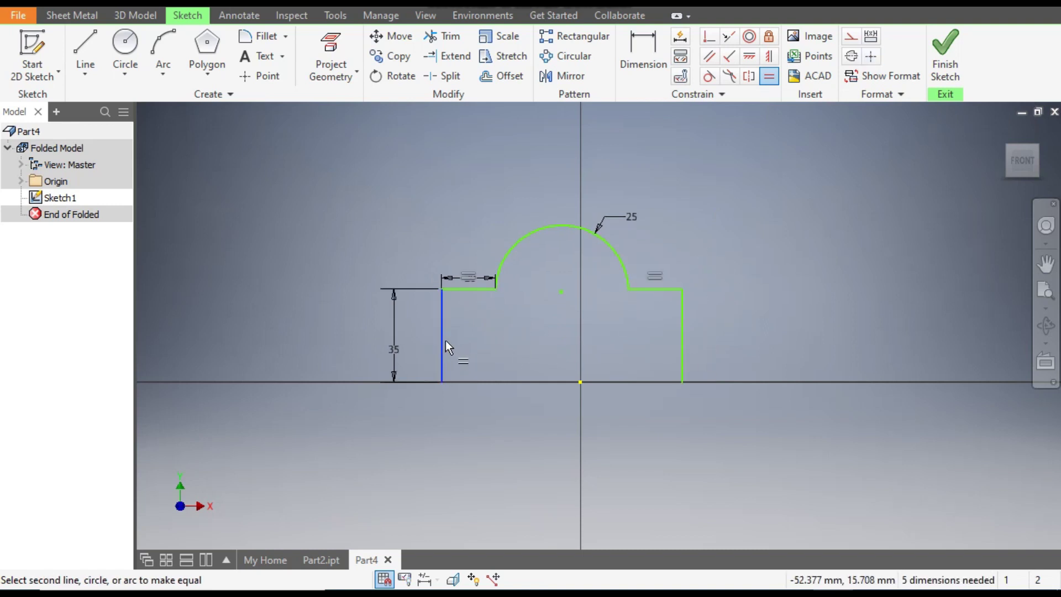
pyautogui.click(685, 321)
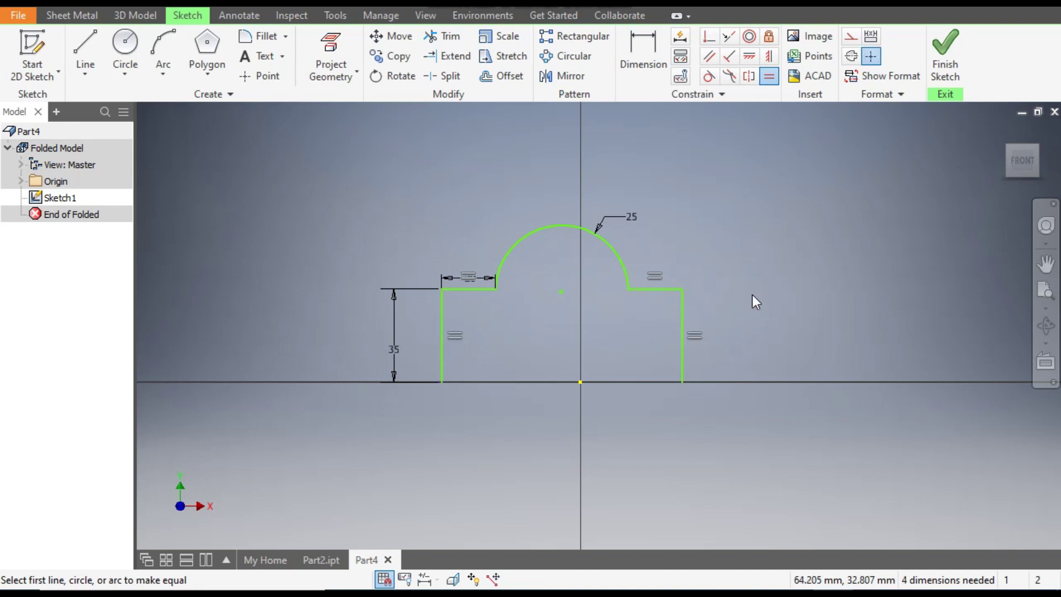
pyautogui.press('Escape')
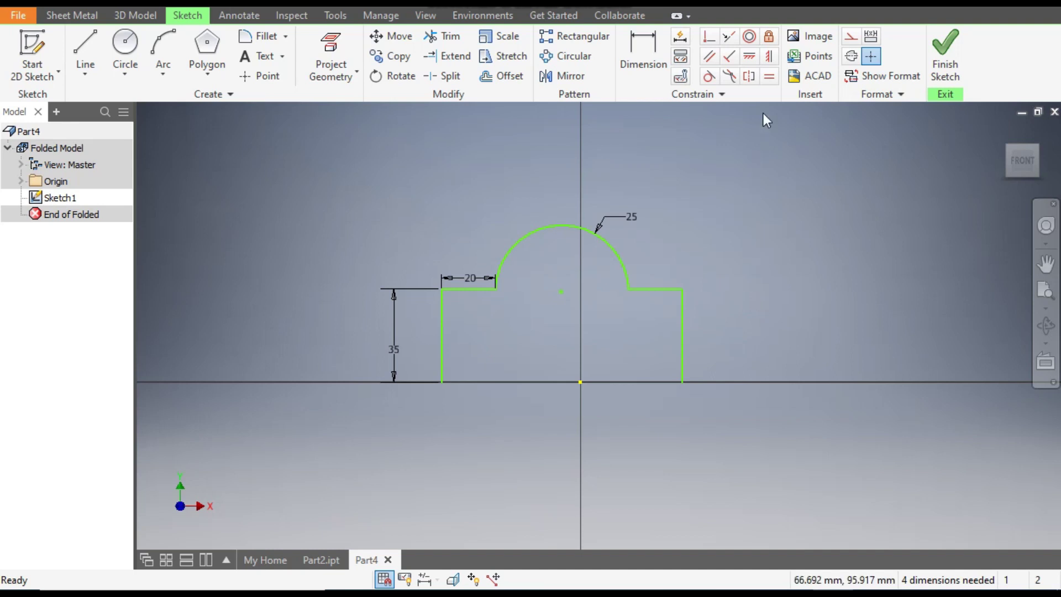
# Align the arc centre vertically above the origin and level the arc ends with the centre.
pyautogui.click(768, 59)
pyautogui.click(561, 291)
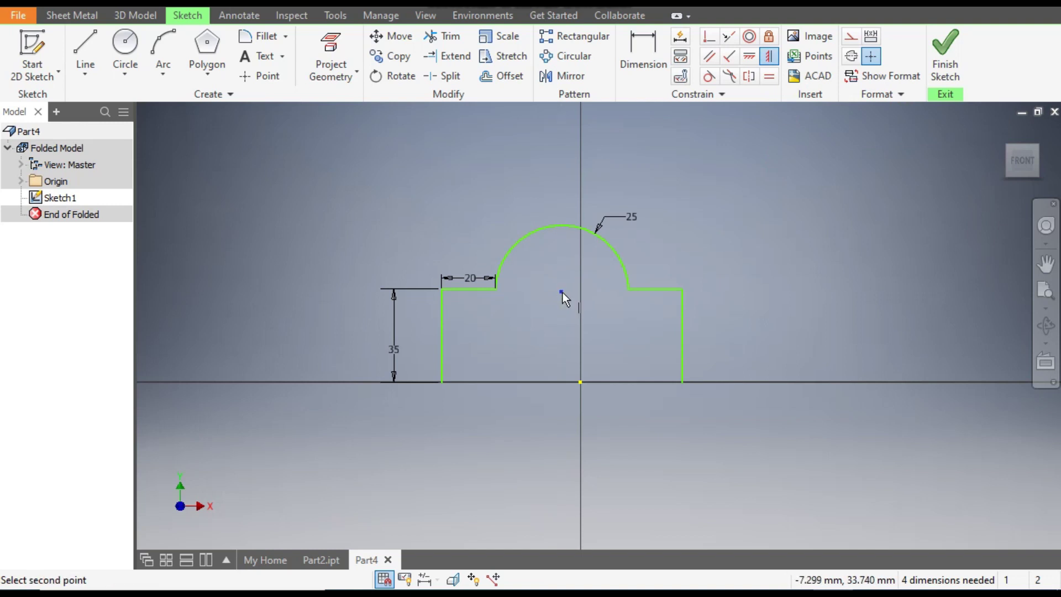
pyautogui.click(580, 382)
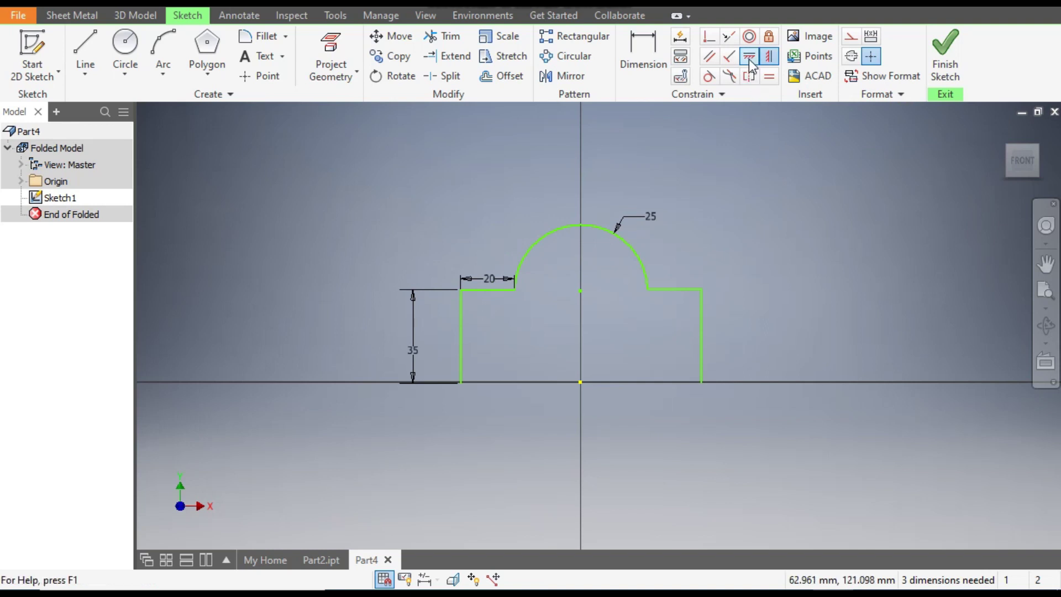
pyautogui.click(580, 291)
pyautogui.click(652, 288)
pyautogui.click(649, 289)
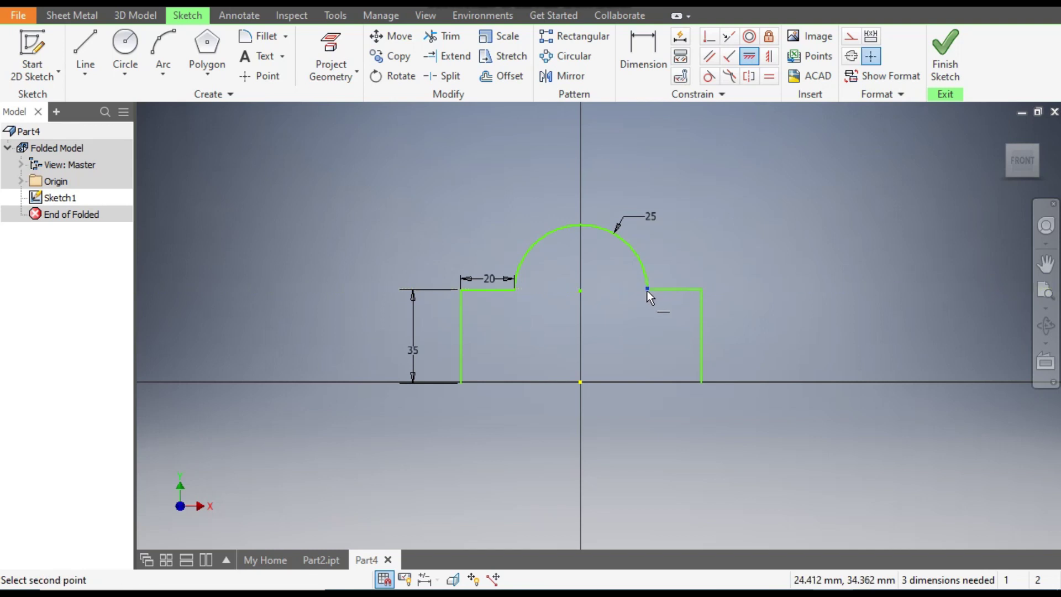
pyautogui.press('Escape')
pyautogui.click(580, 289)
pyautogui.click(646, 289)
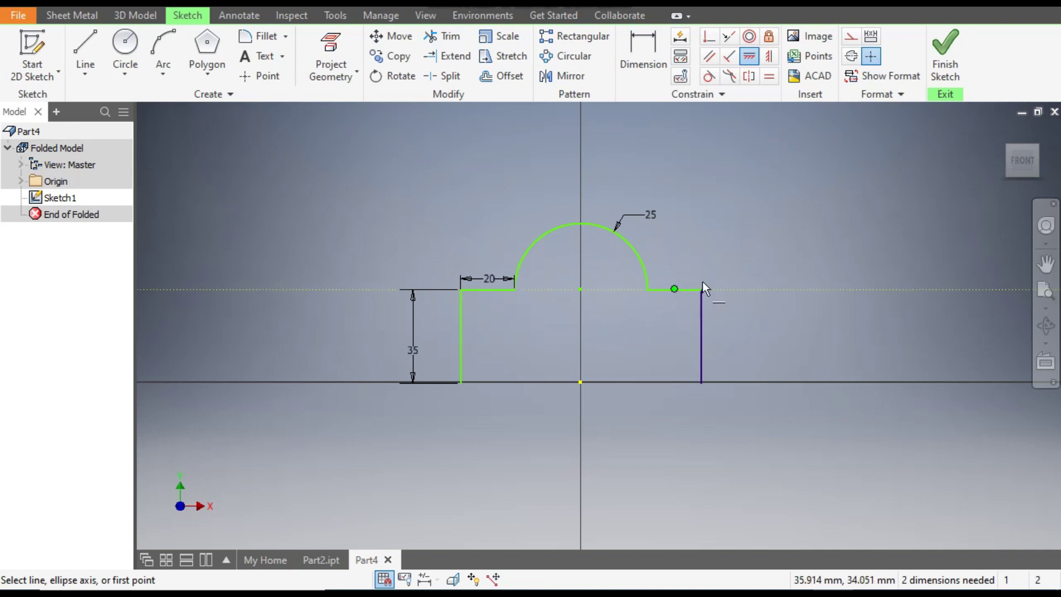
pyautogui.press('Escape')
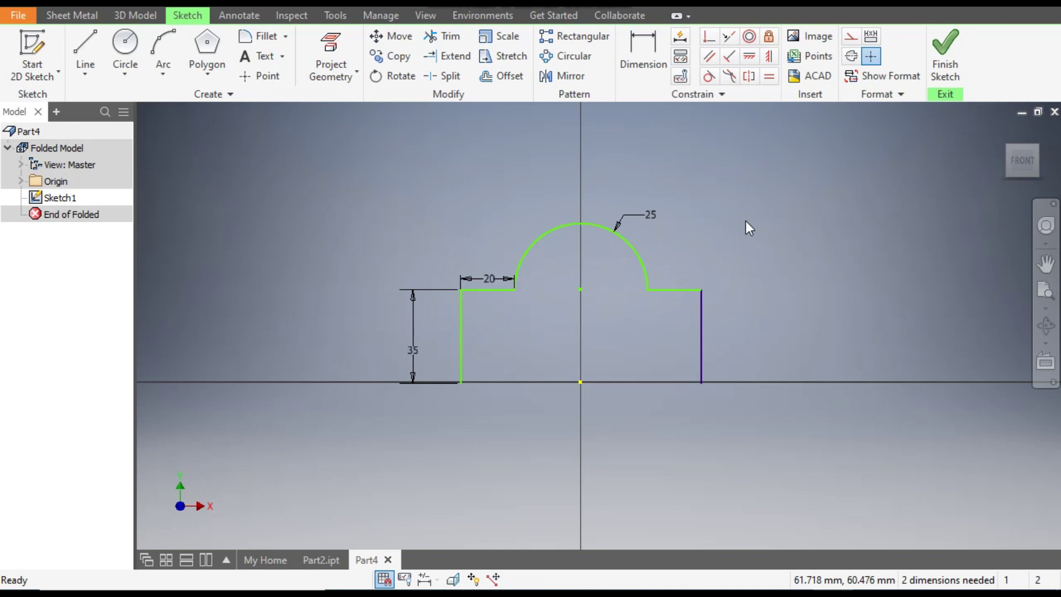
# Level the left step with the right arc end and the right leg's bottom with the origin.
pyautogui.moveTo(581, 289); pyautogui.dragTo(590, 243)
pyautogui.moveTo(684, 289)
pyautogui.mouseDown()
pyautogui.moveTo(684, 271)
pyautogui.moveTo(680, 281)
pyautogui.mouseUp()
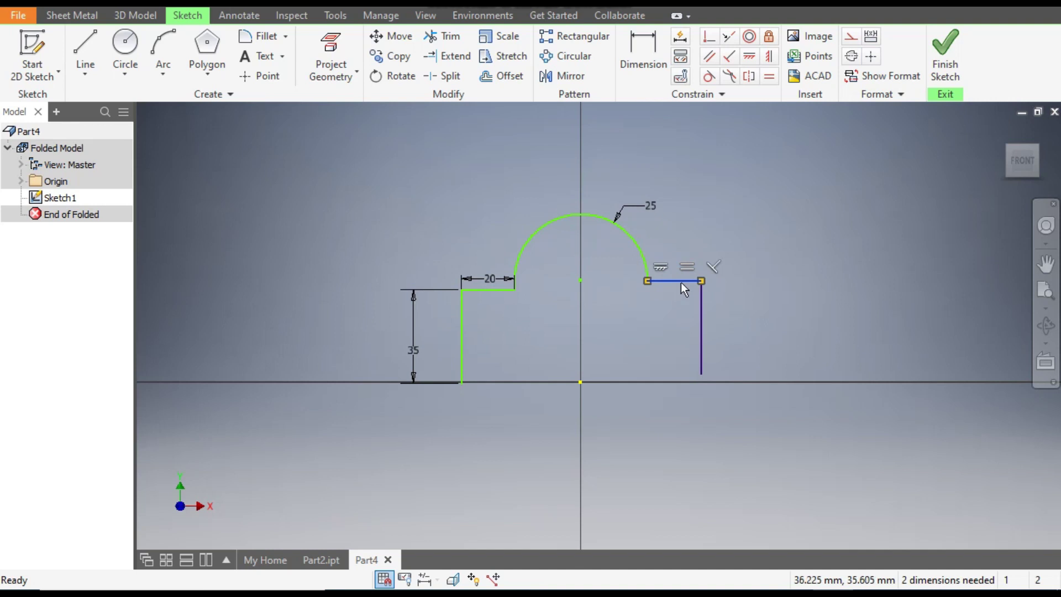
pyautogui.click(781, 200)
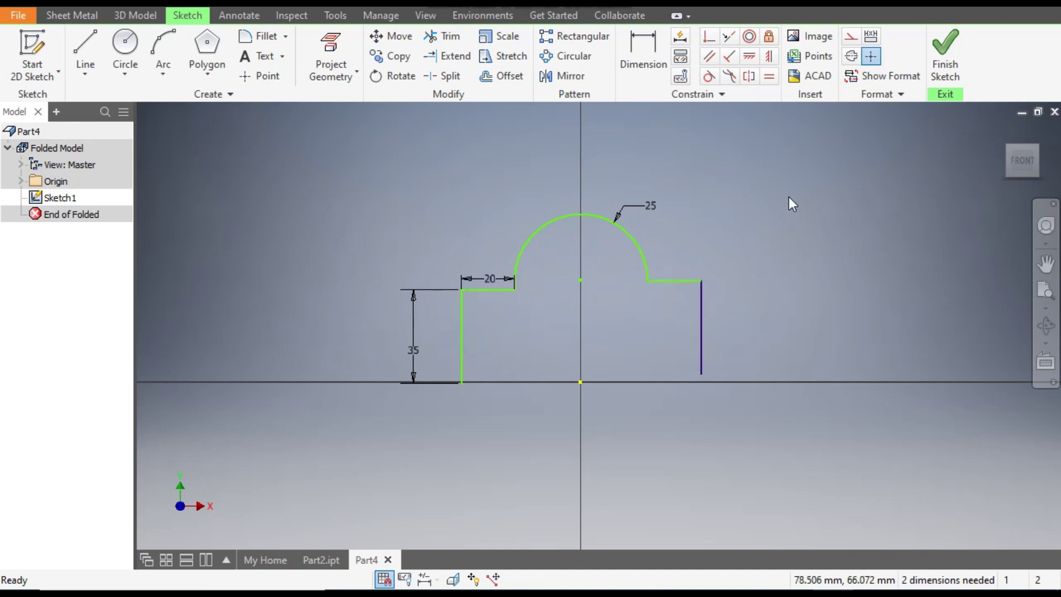
pyautogui.click(750, 56)
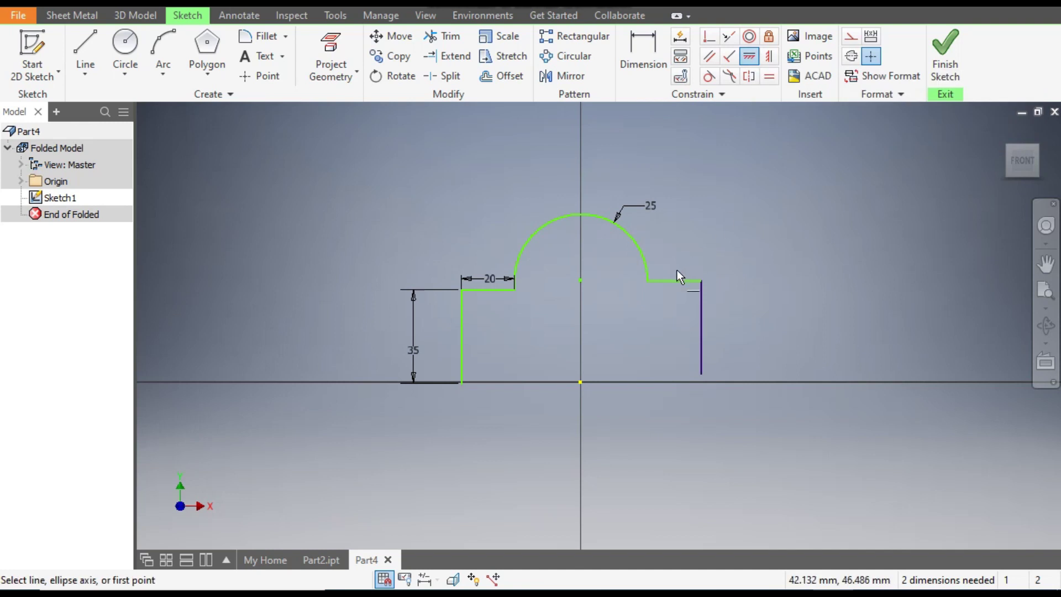
pyautogui.click(648, 280)
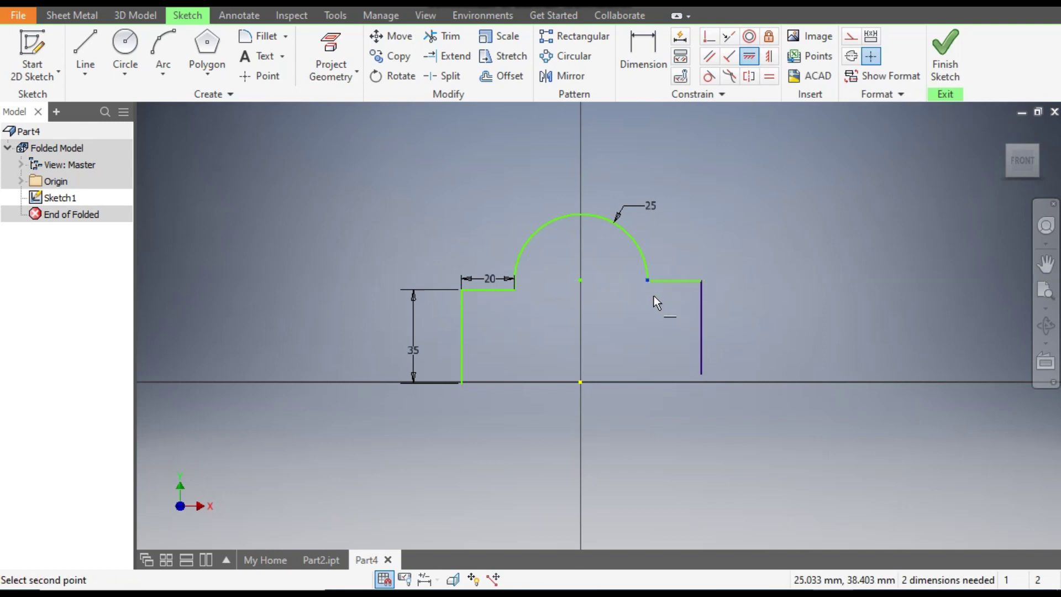
pyautogui.click(515, 290)
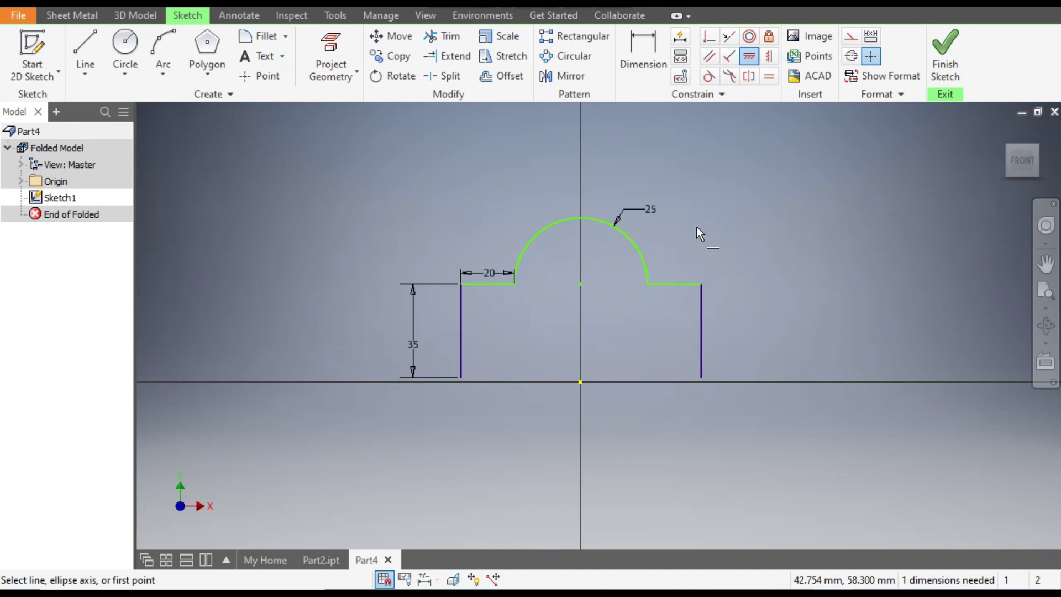
pyautogui.click(702, 377)
pyautogui.click(581, 382)
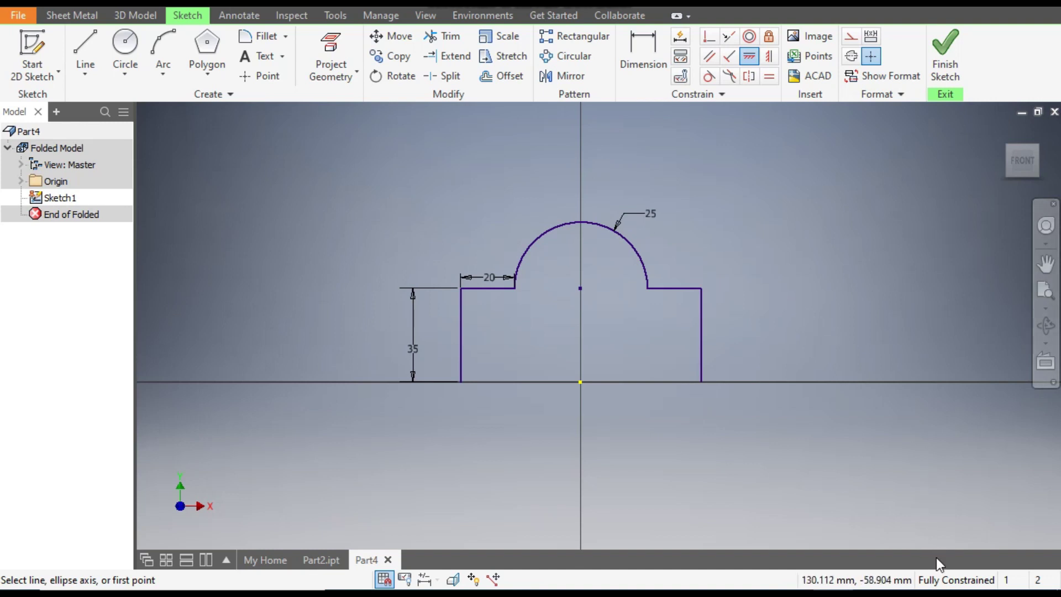
# Finish the sketch and begin a Contour Flange, keeping the flange on its original side.
pyautogui.click(938, 63)
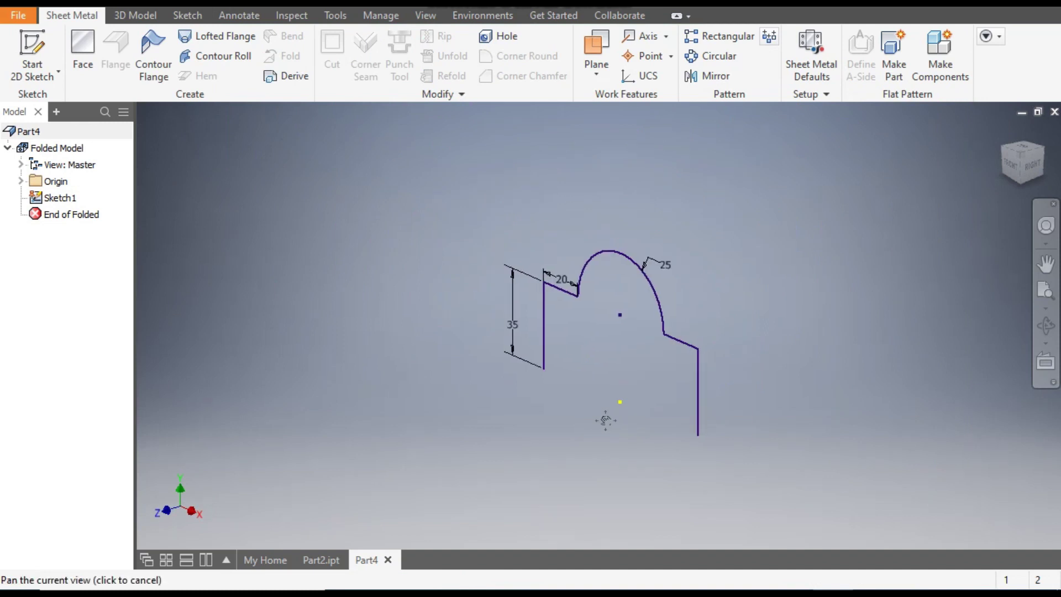
pyautogui.click(154, 55)
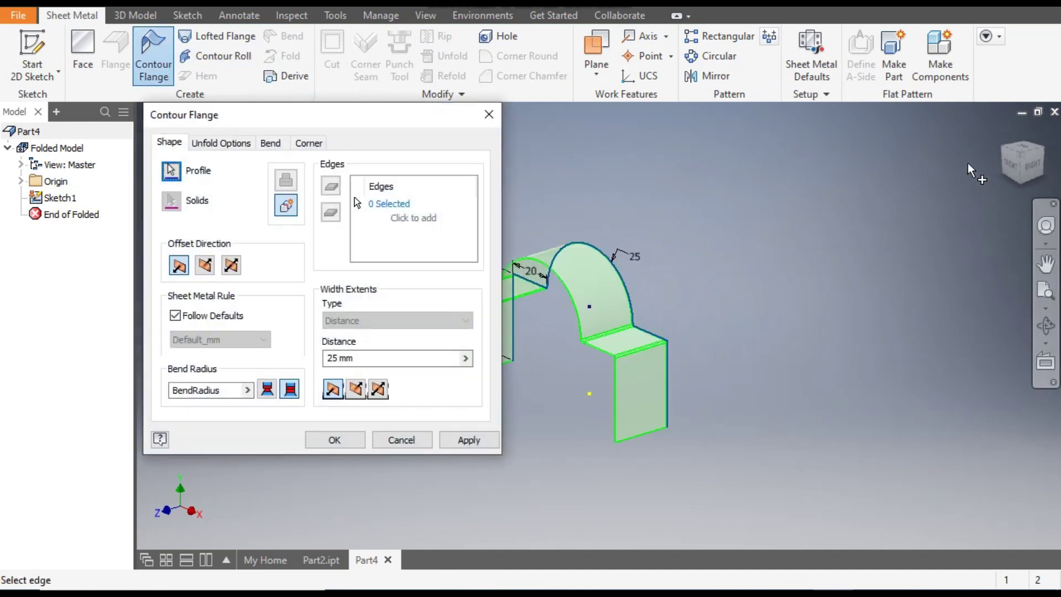
pyautogui.click(1016, 168)
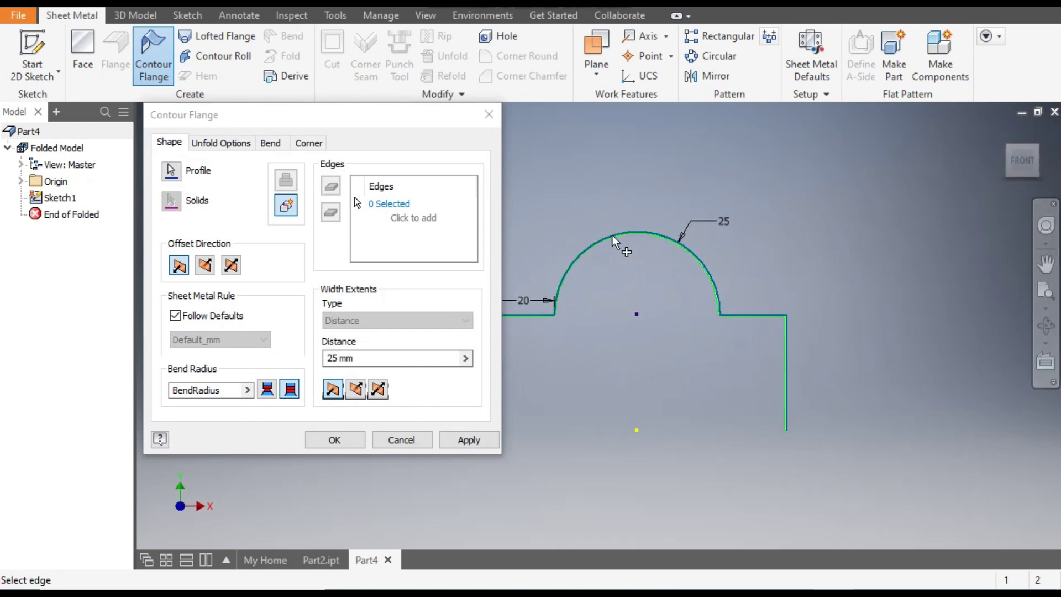
pyautogui.scroll(4, 703, 221)
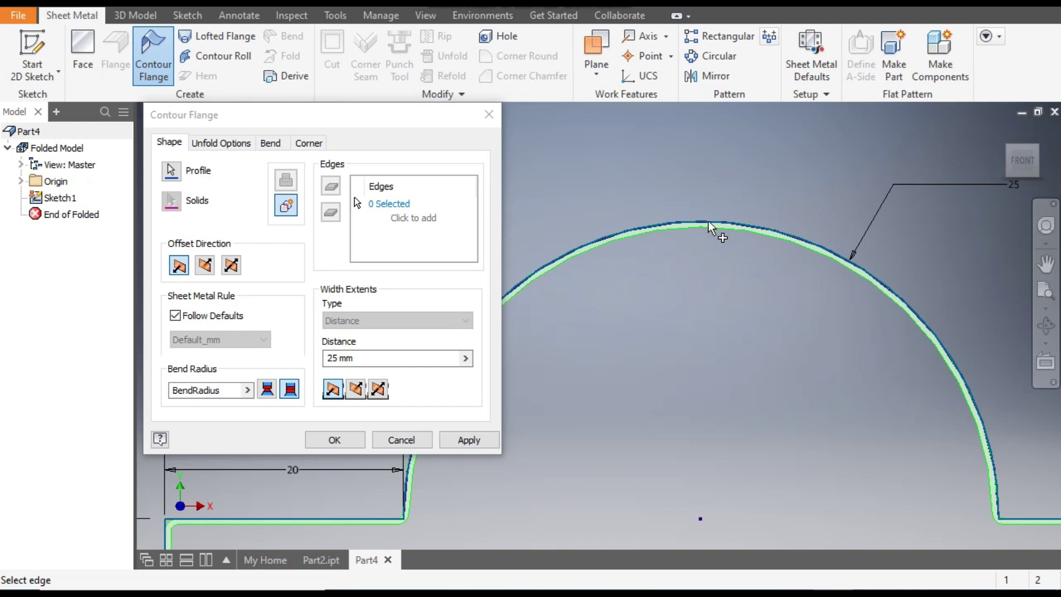
pyautogui.scroll(-2, 812, 225)
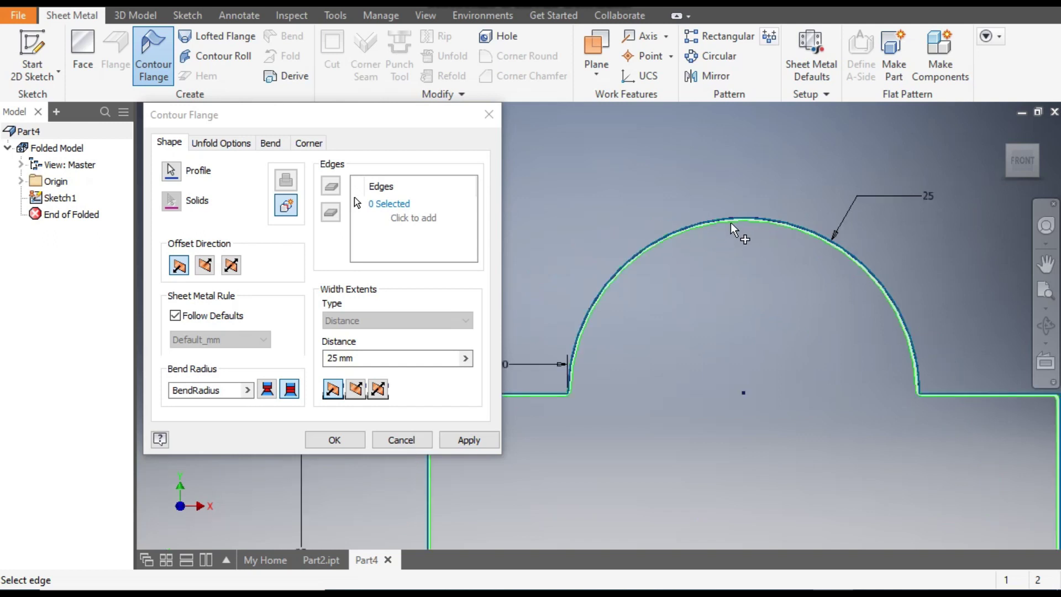
pyautogui.scroll(3, 734, 230)
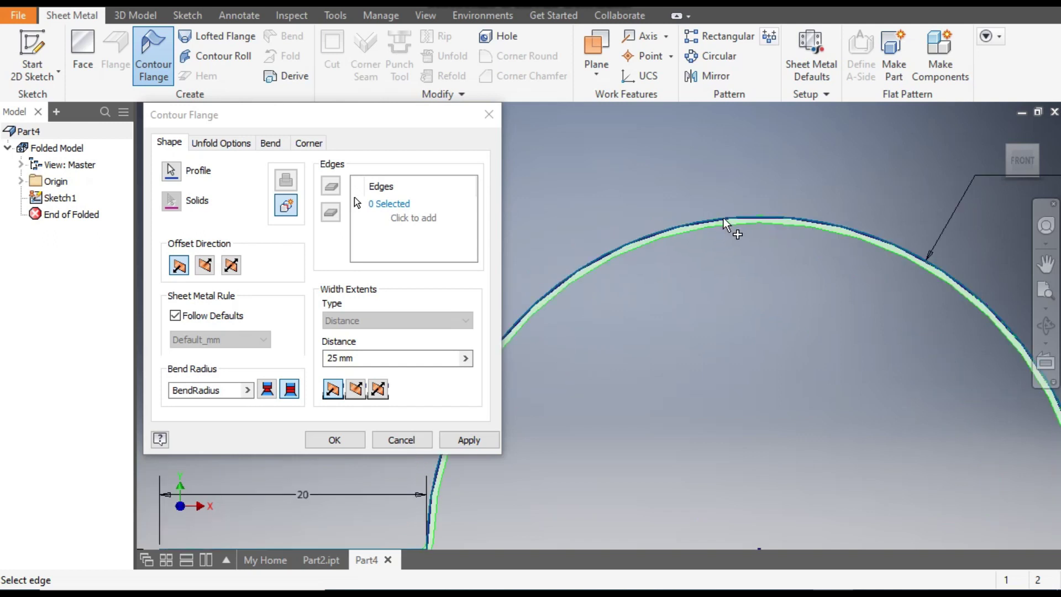
pyautogui.click(205, 266)
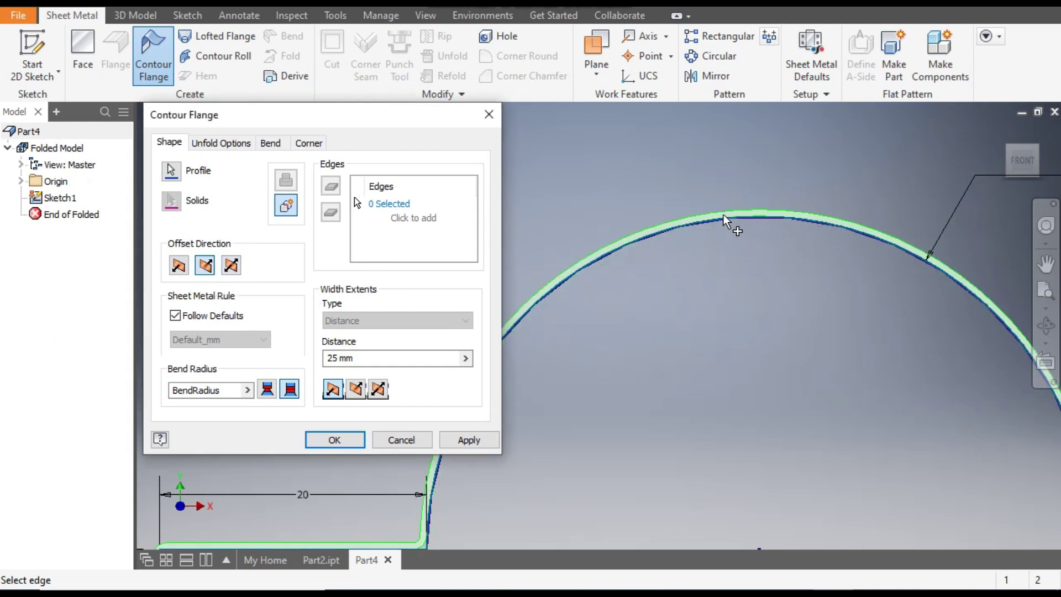
pyautogui.click(178, 266)
pyautogui.scroll(-2, 860, 173)
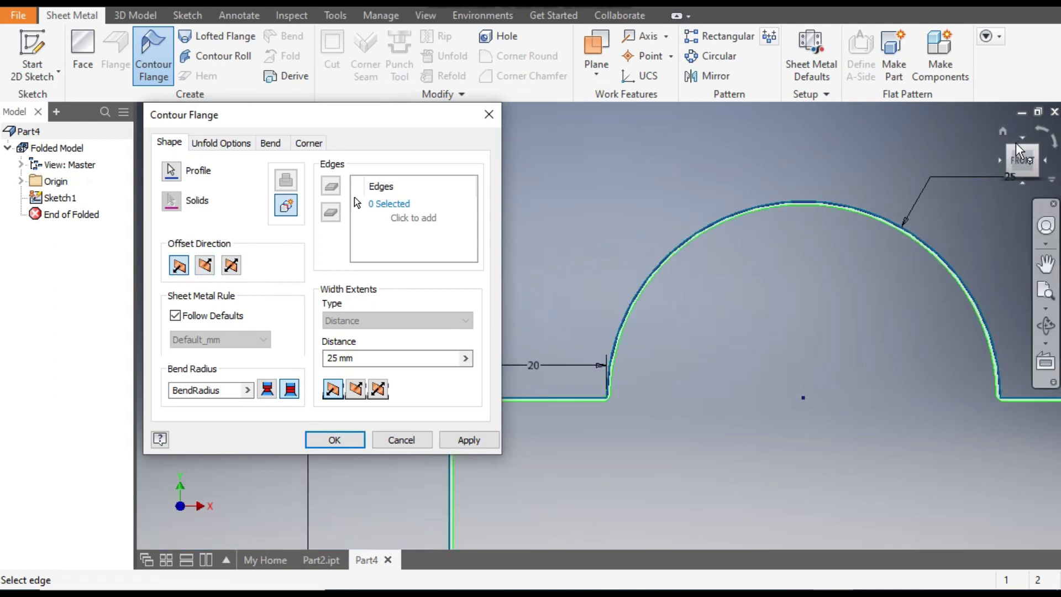
pyautogui.click(1003, 134)
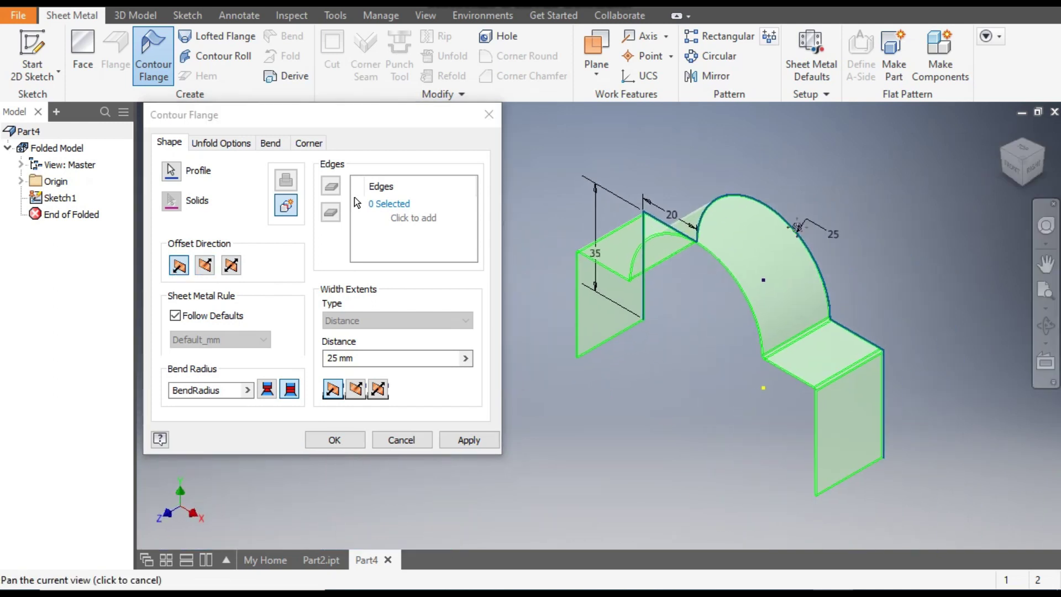
# Set the flange distance to 250 mm and create the contour flange.
pyautogui.click(338, 358)
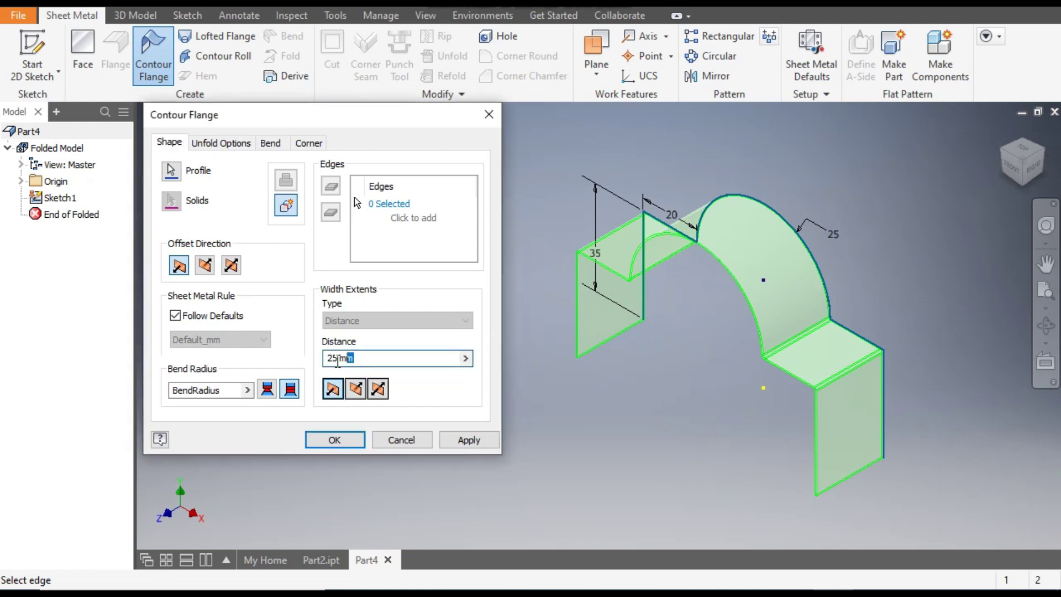
pyautogui.write('250')
pyautogui.scroll(3, 784, 290)
pyautogui.moveTo(784, 290); pyautogui.dragTo(607, 365, button='middle')
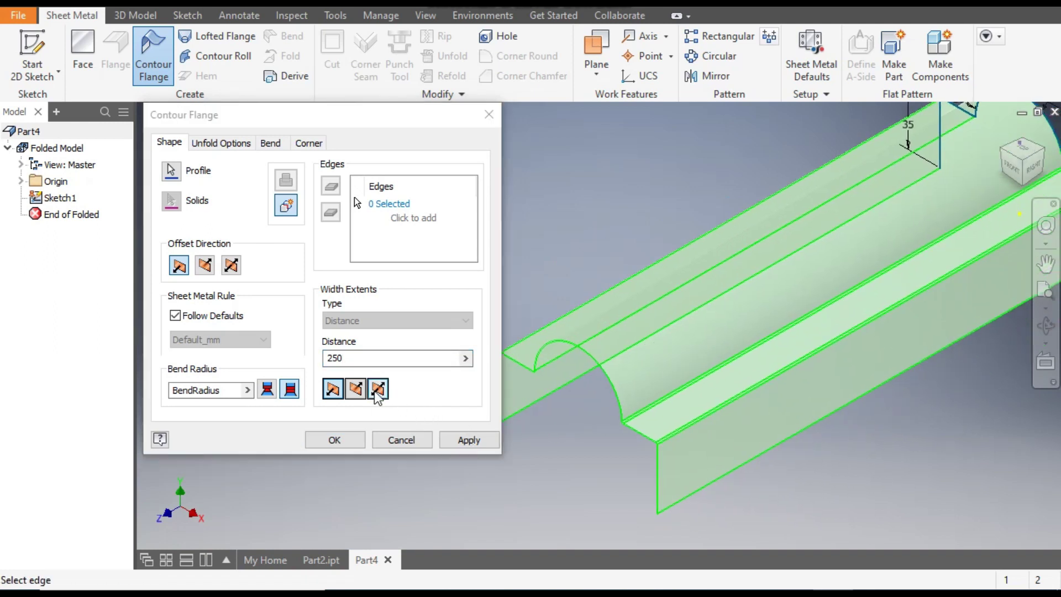
pyautogui.moveTo(727, 372); pyautogui.dragTo(669, 381, button='middle')
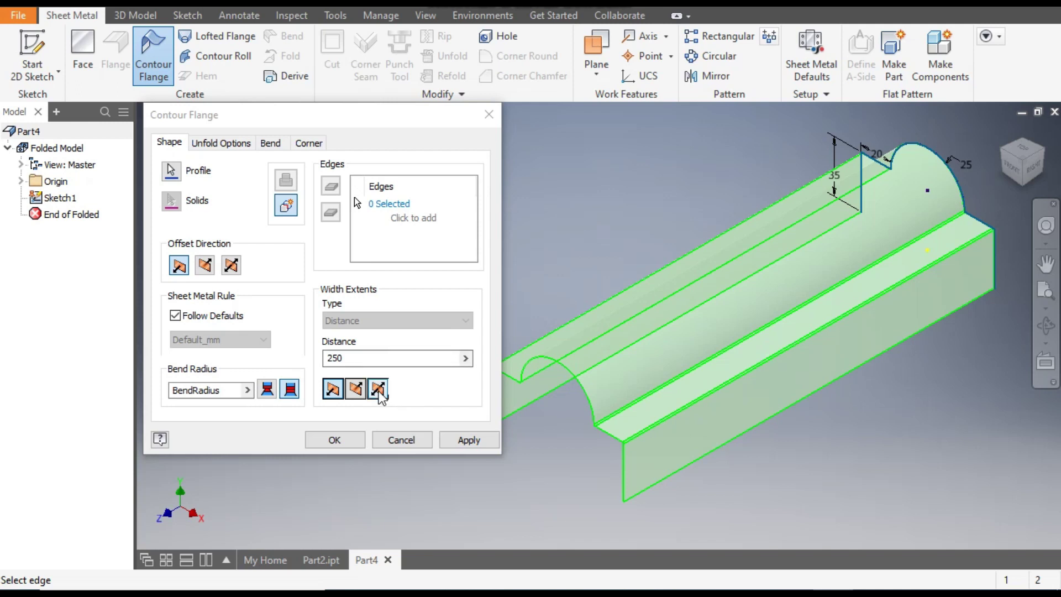
pyautogui.moveTo(497, 398); pyautogui.dragTo(651, 465, button='middle')
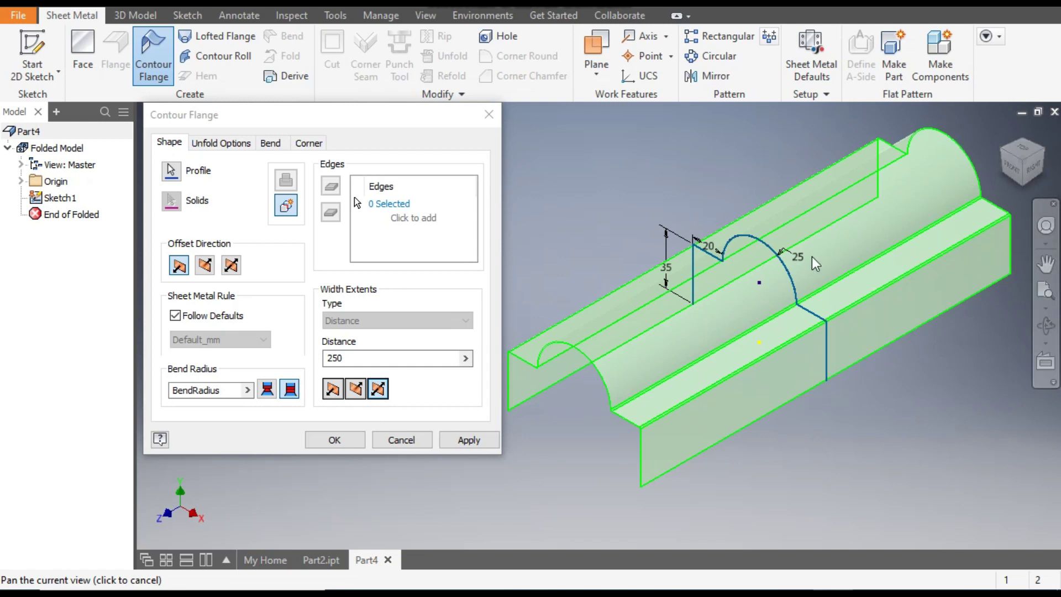
pyautogui.click(357, 440)
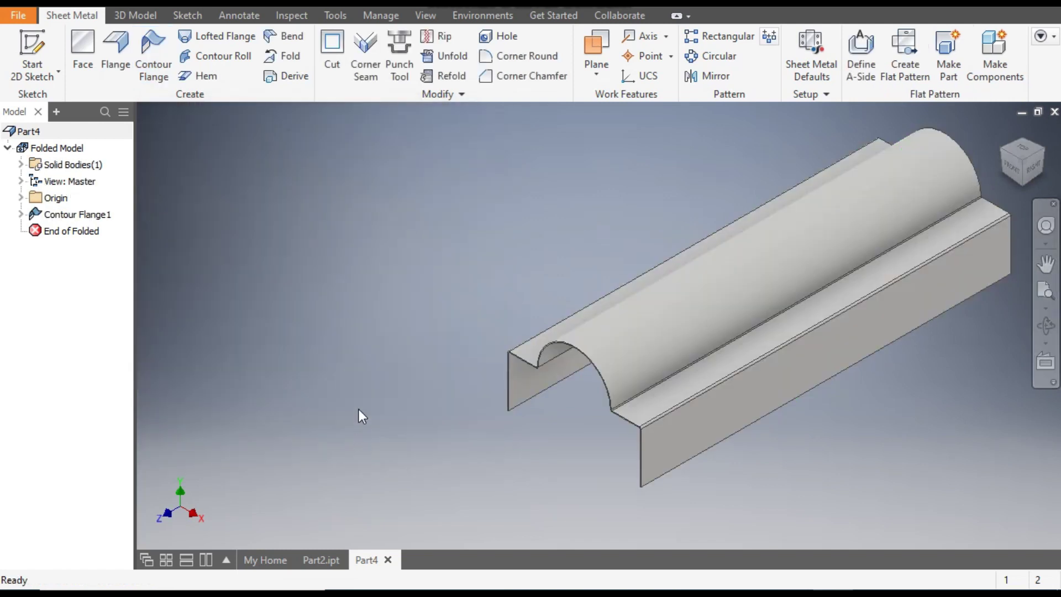
# Recentre the part and open the Sheet Metal Defaults dialog from the Setup panel.
pyautogui.moveTo(698, 428); pyautogui.dragTo(578, 405, button='middle')
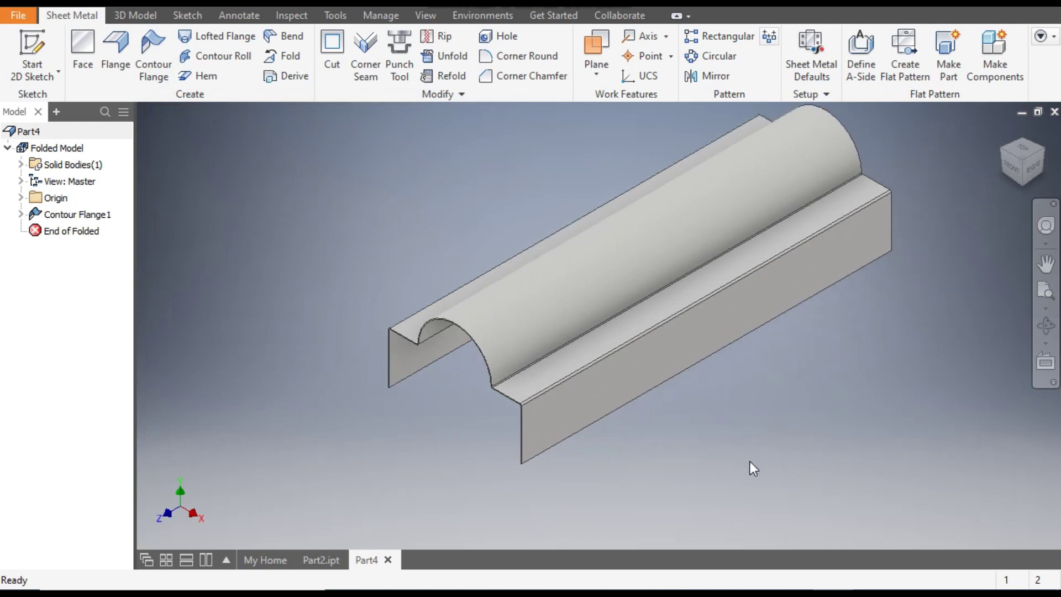
pyautogui.click(823, 51)
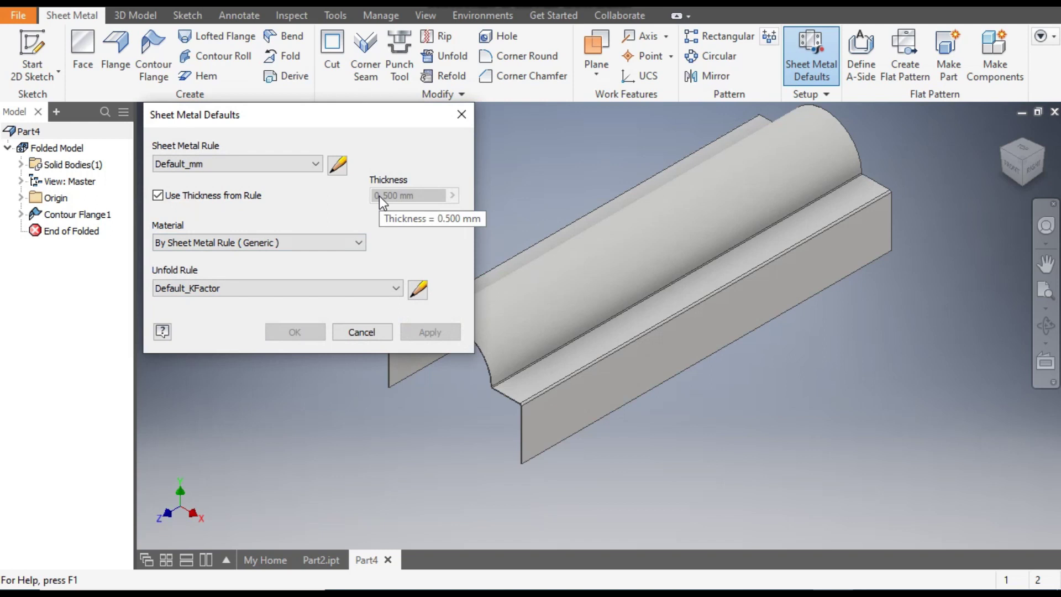
# Turn off Use Thickness from Rule and apply a 2 mm thickness.
pyautogui.click(158, 197)
pyautogui.moveTo(394, 196); pyautogui.dragTo(363, 202)
pyautogui.press('BackSpace')
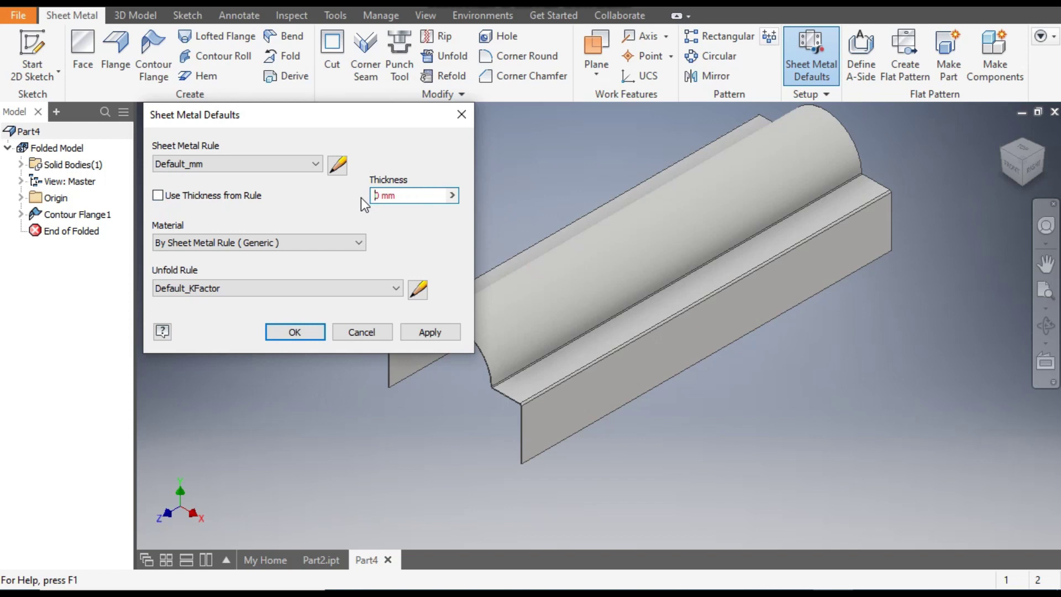
pyautogui.write('2')
pyautogui.click(434, 332)
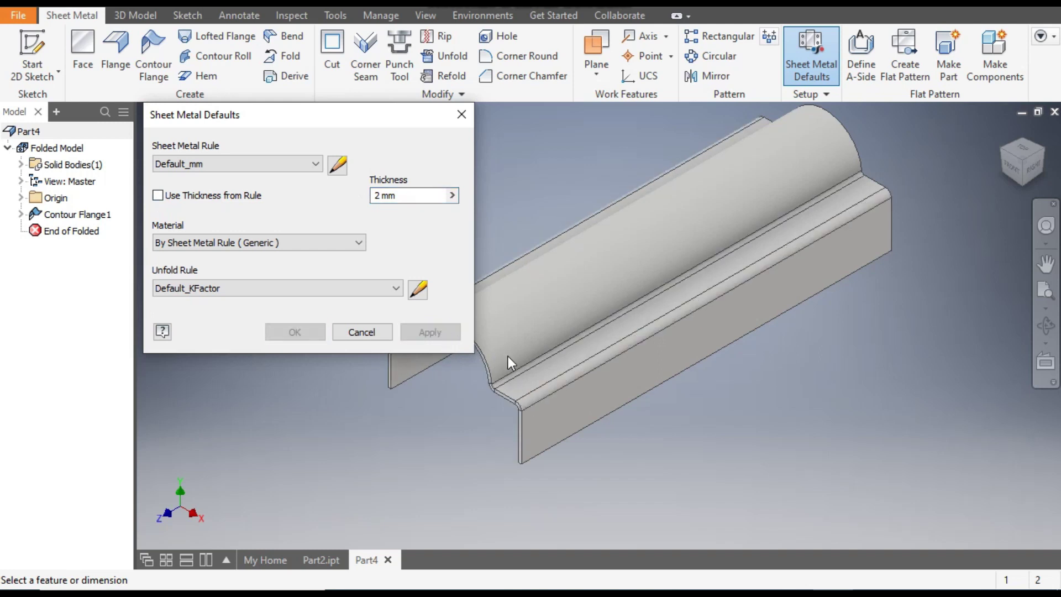
# Close Sheet Metal Defaults and reorient the view of the 2 mm channel.
pyautogui.click(461, 117)
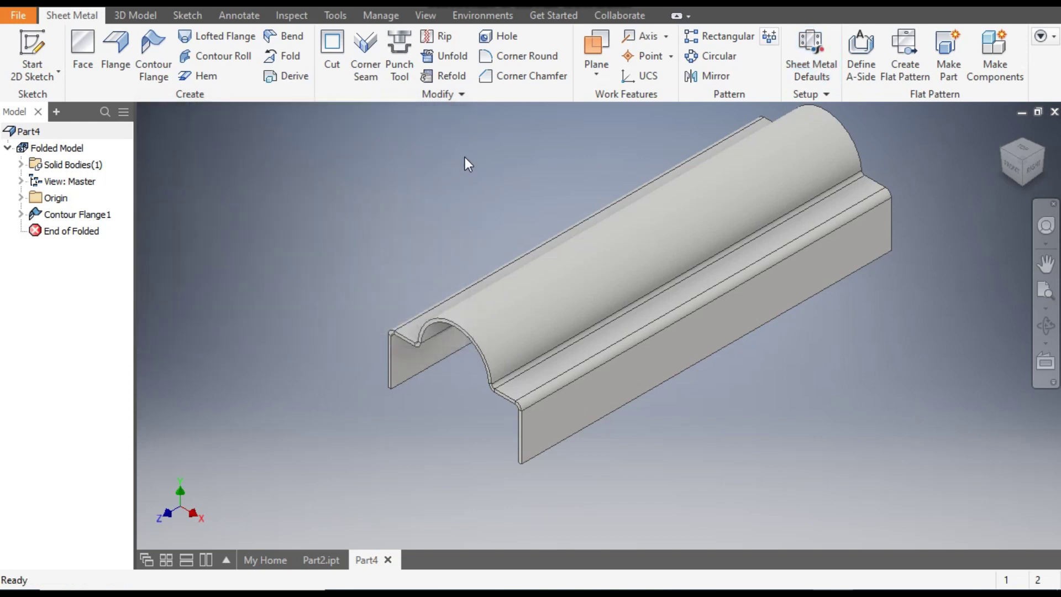
pyautogui.moveTo(452, 185); pyautogui.dragTo(516, 187, button='middle')
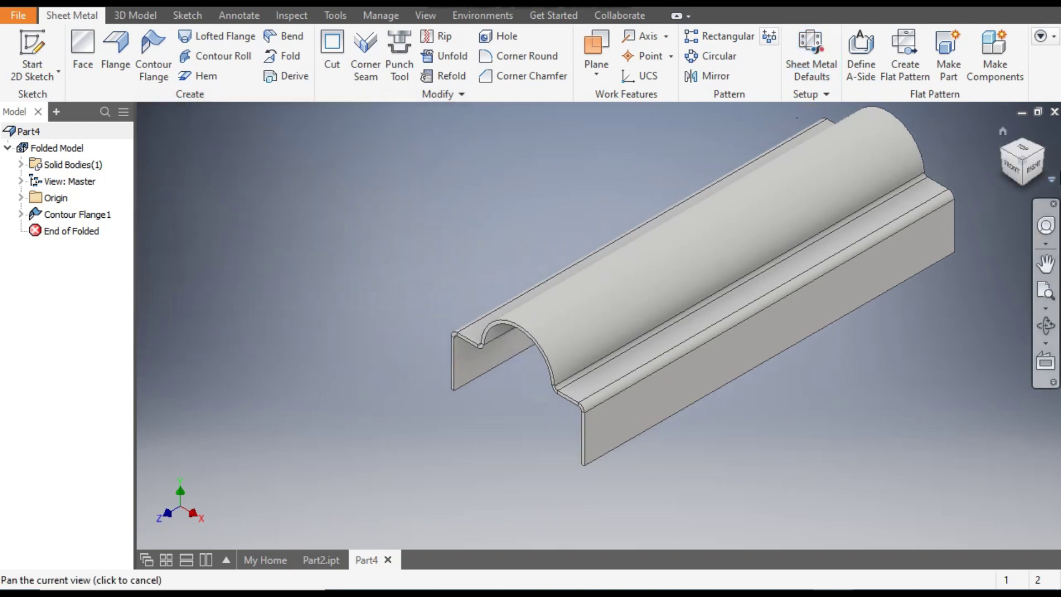
pyautogui.click(1005, 159)
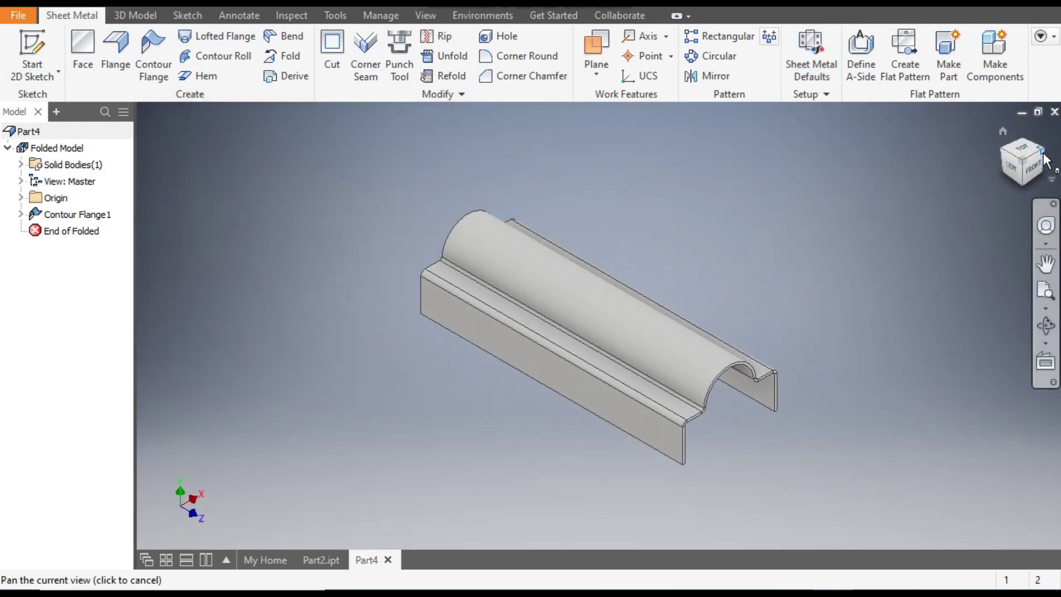
# Compare with the finished blue comb in Part2, then return to Part4 and start Unfold.
pyautogui.click(322, 559)
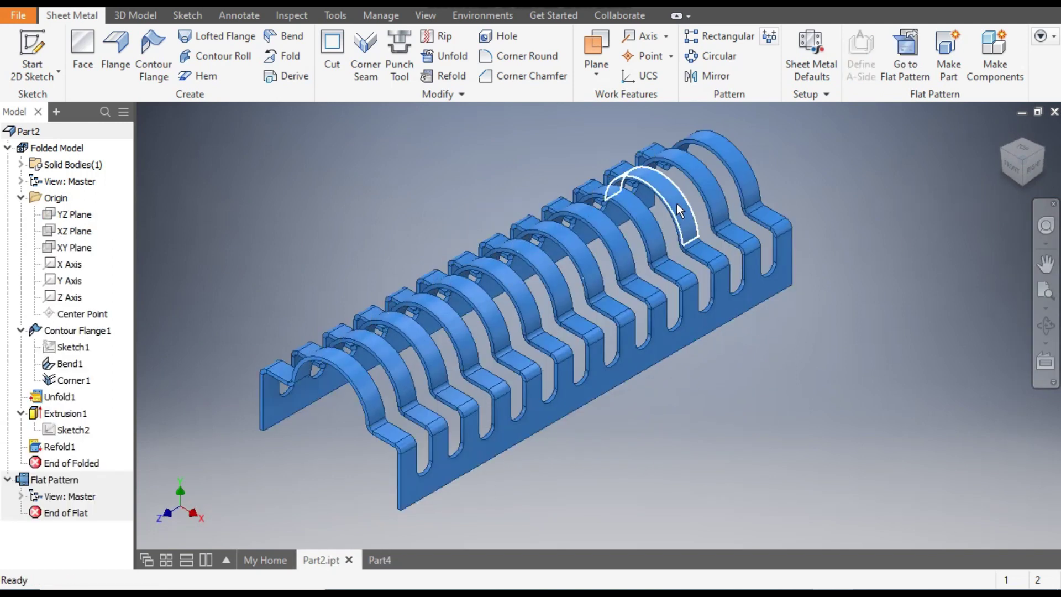
pyautogui.click(369, 559)
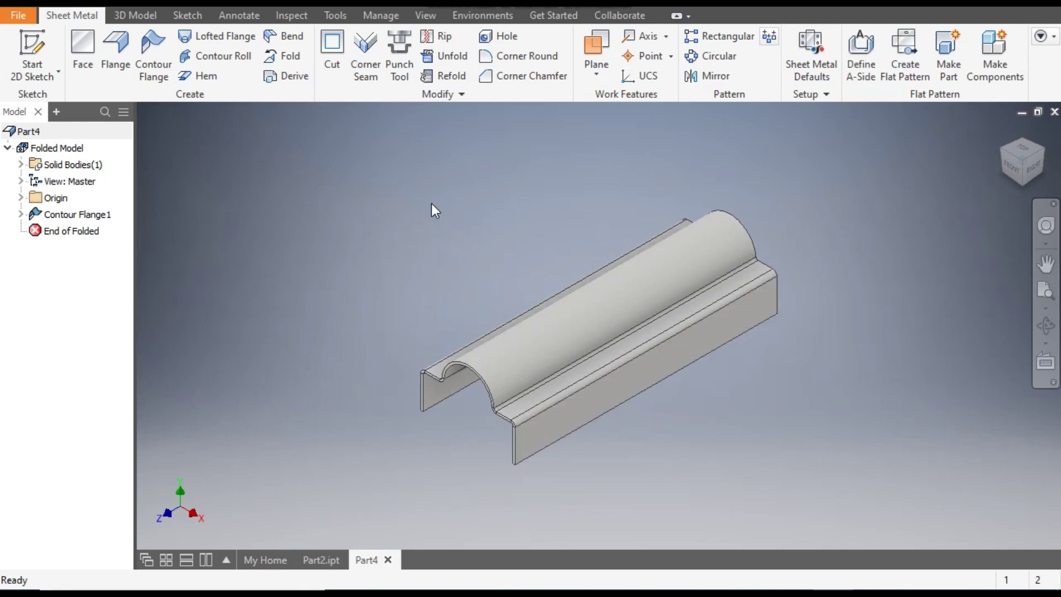
pyautogui.click(449, 59)
# Unfold all bends using the flat face as the stationary reference, creating Unfold1.
pyautogui.moveTo(652, 212); pyautogui.dragTo(730, 203, button='middle')
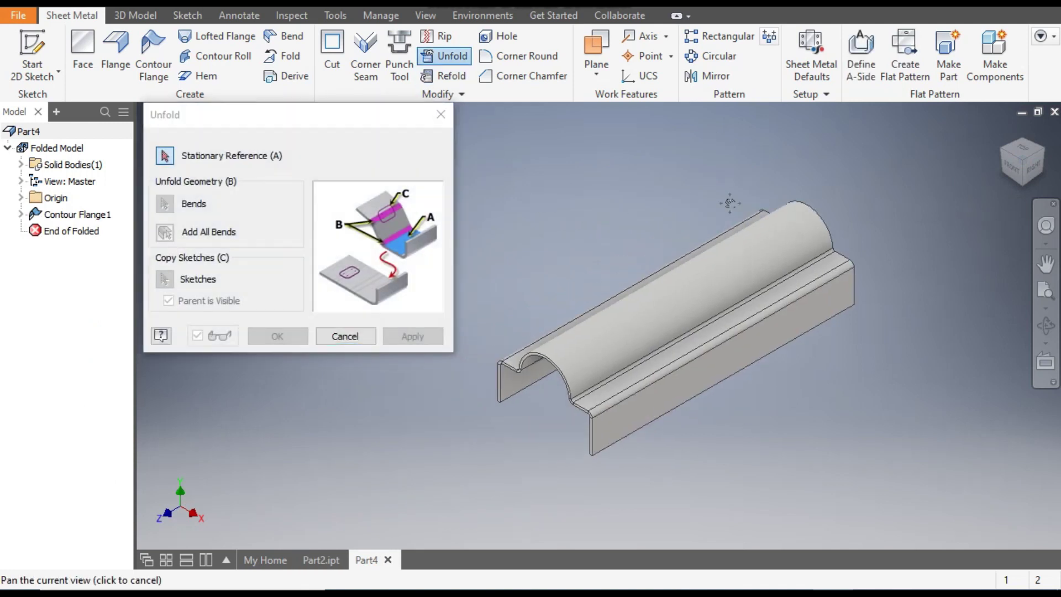
pyautogui.scroll(4, 684, 387)
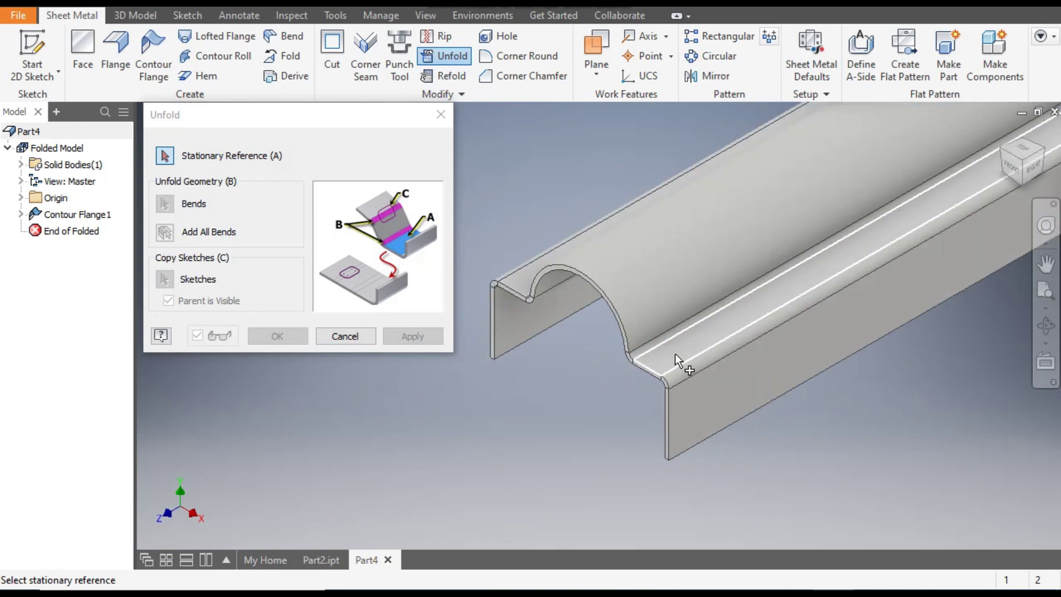
pyautogui.click(675, 354)
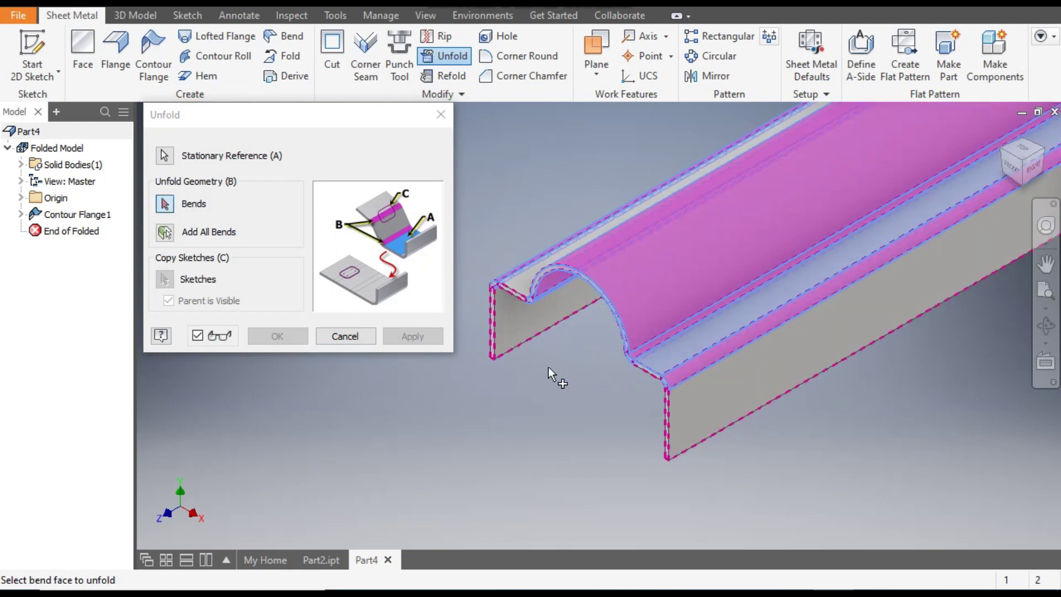
pyautogui.scroll(-2, 517, 335)
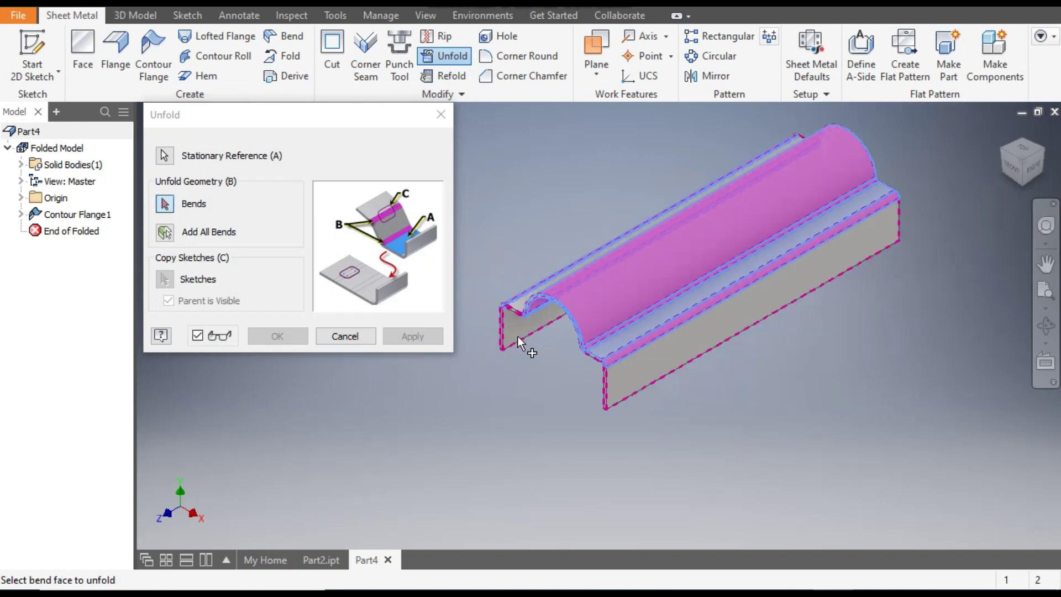
pyautogui.click(165, 235)
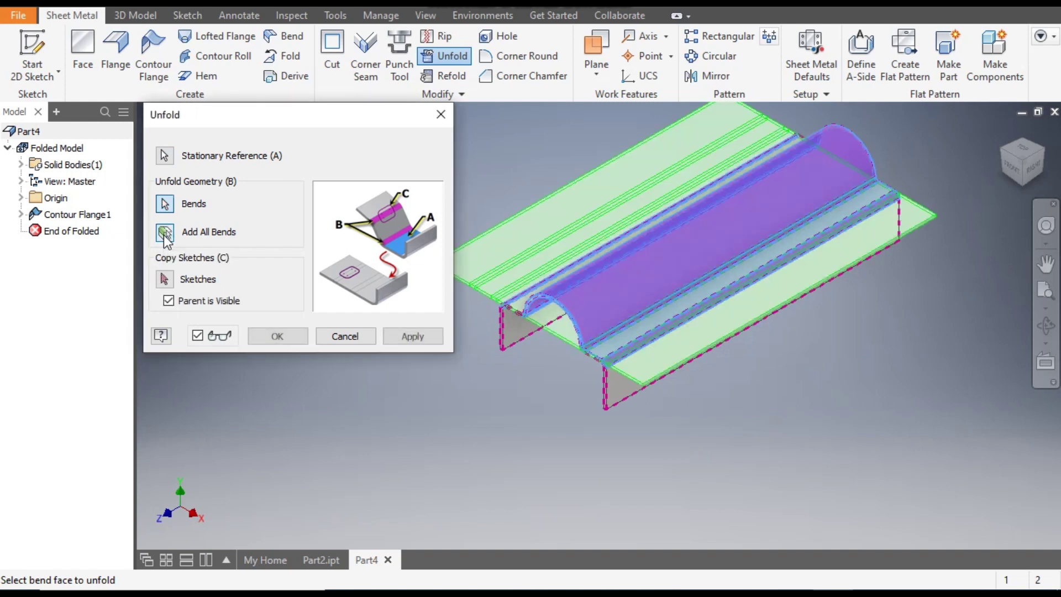
pyautogui.click(403, 342)
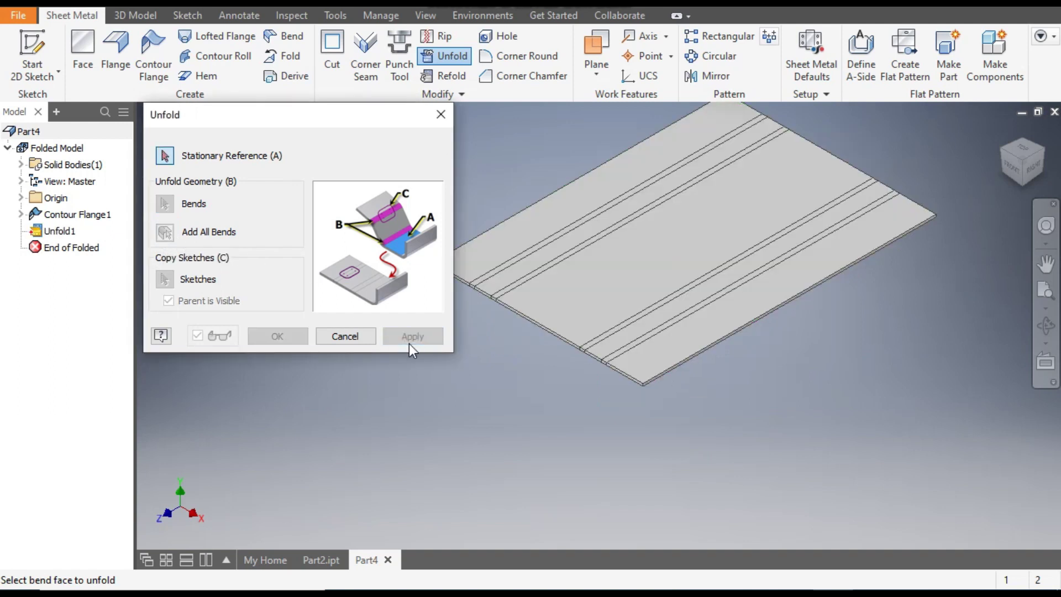
pyautogui.click(354, 337)
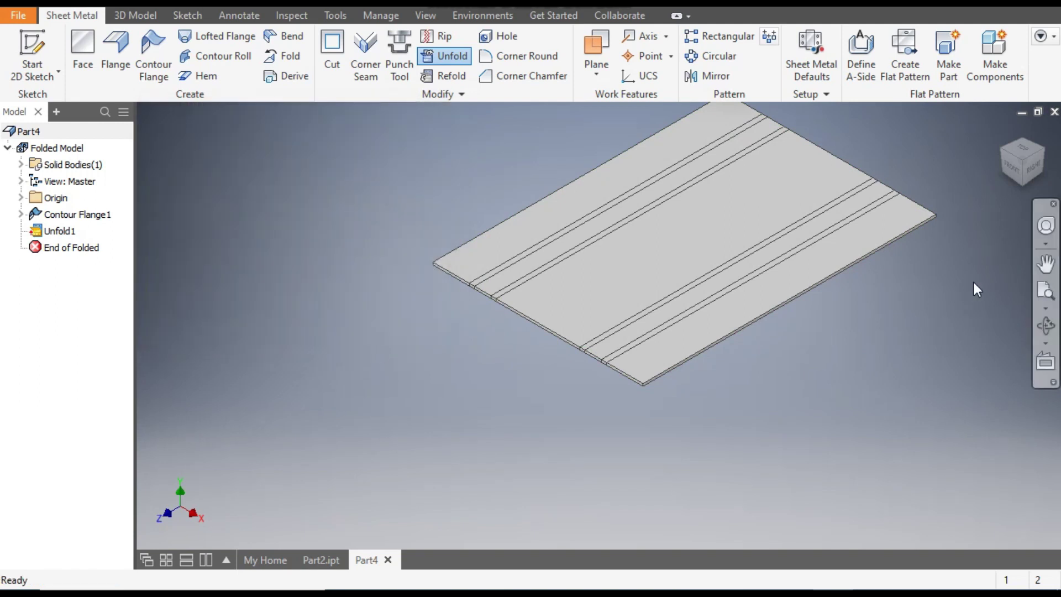
# From the TOP view, start a sketch on the central flat face of the unfolded 2 mm sheet.
pyautogui.click(1020, 151)
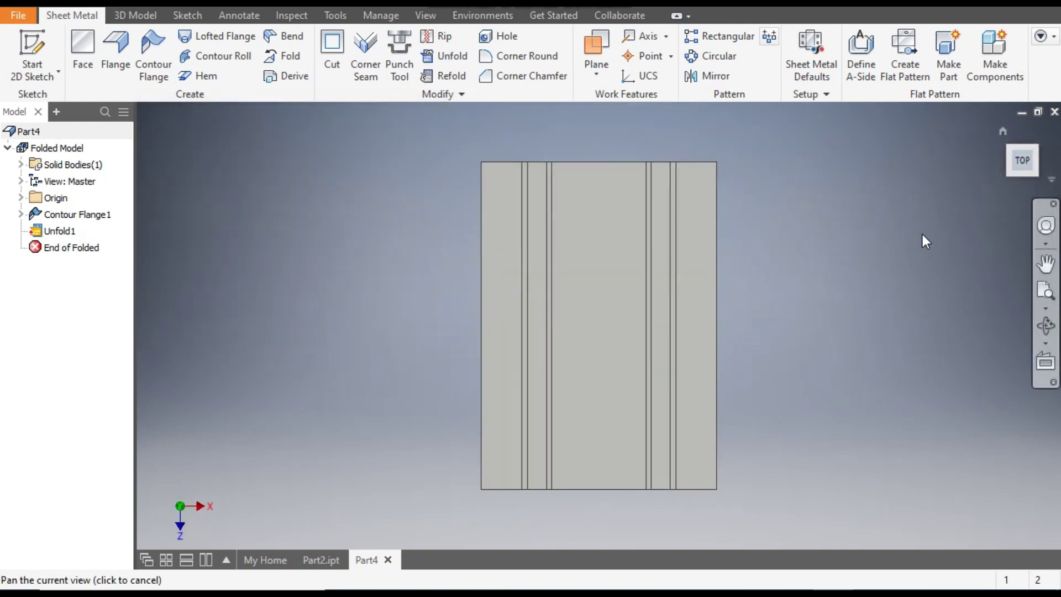
pyautogui.click(594, 196)
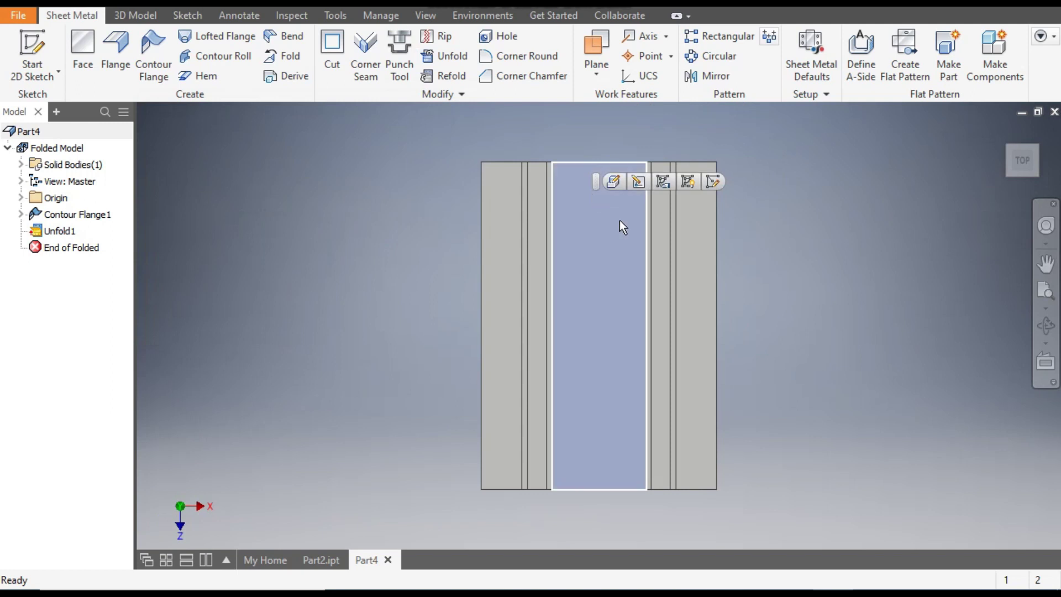
pyautogui.click(713, 184)
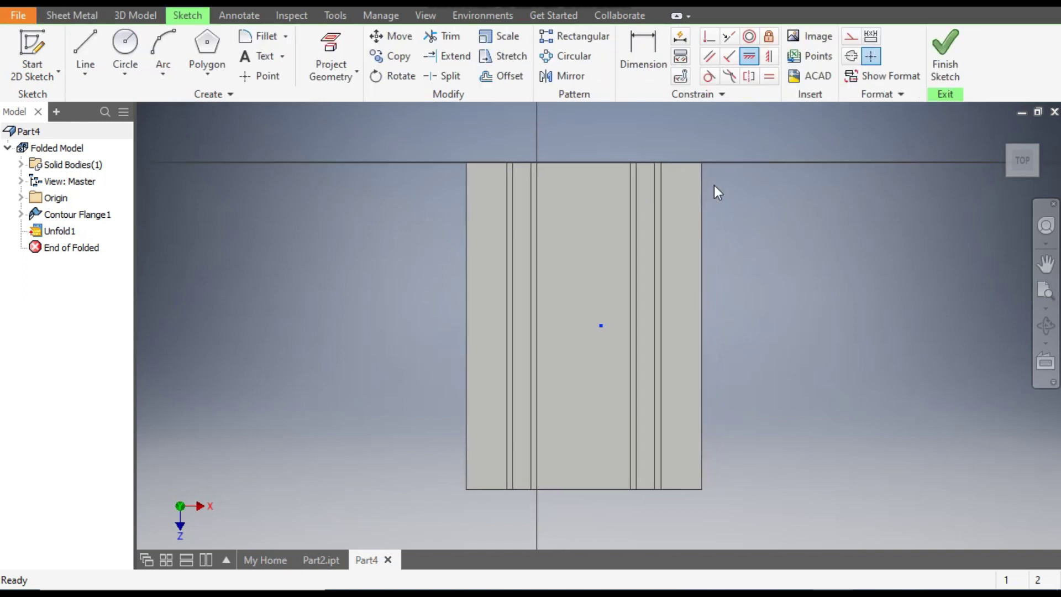
# Draw a 20 mm wide center-to-center slot across the bend lines and begin dimensioning its centreline.
pyautogui.click(210, 67)
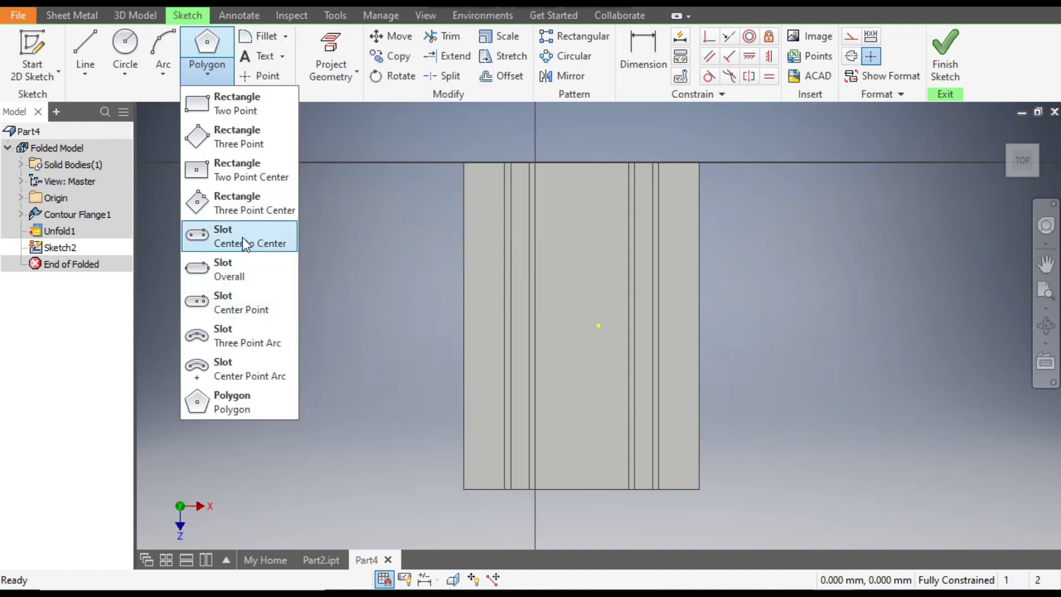
pyautogui.click(243, 237)
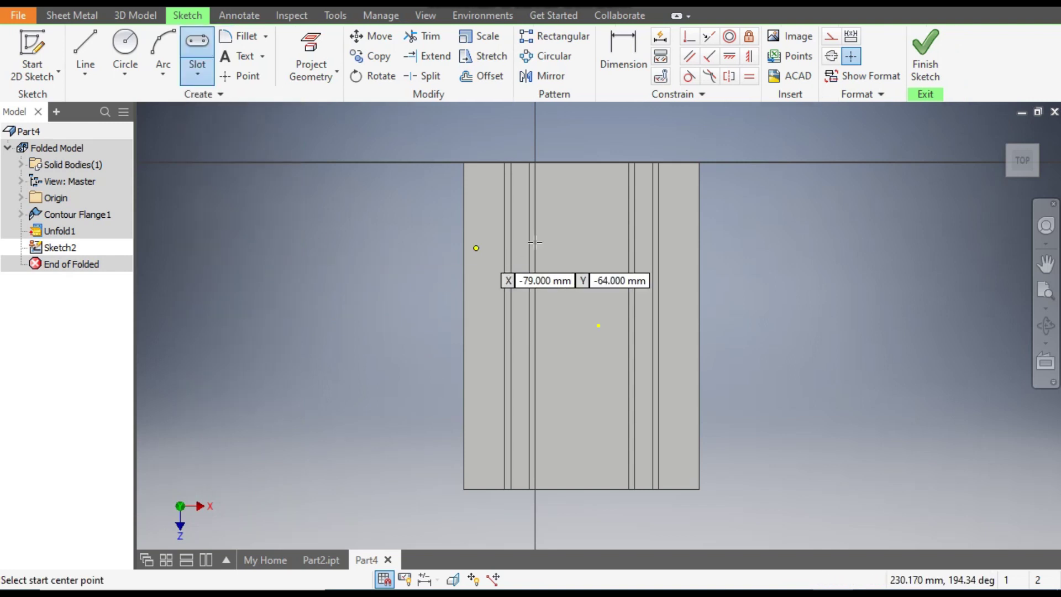
pyautogui.click(586, 201)
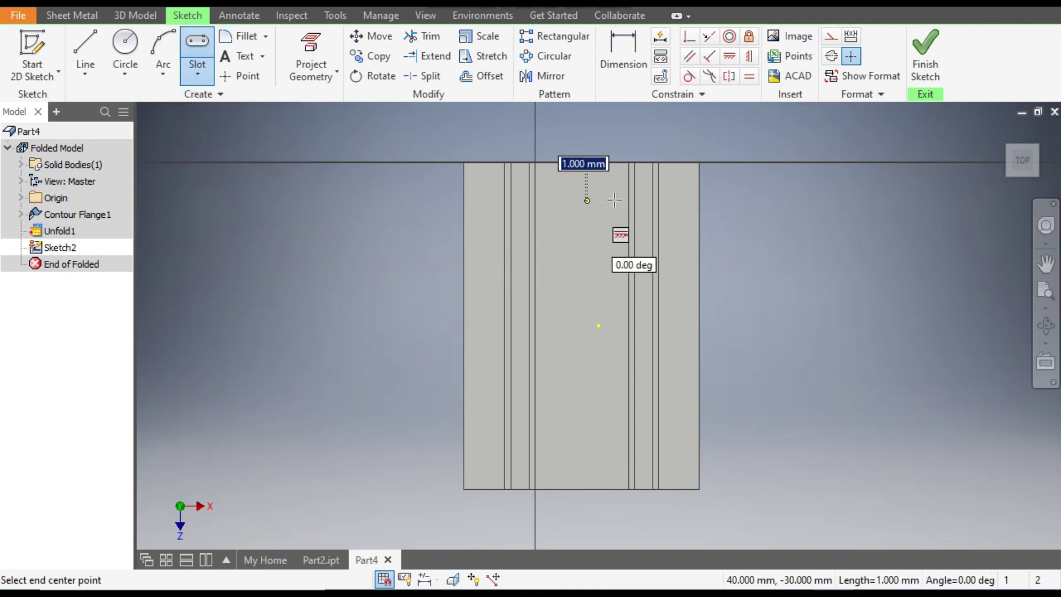
pyautogui.click(690, 200)
pyautogui.click(689, 213)
pyautogui.scroll(3, 649, 199)
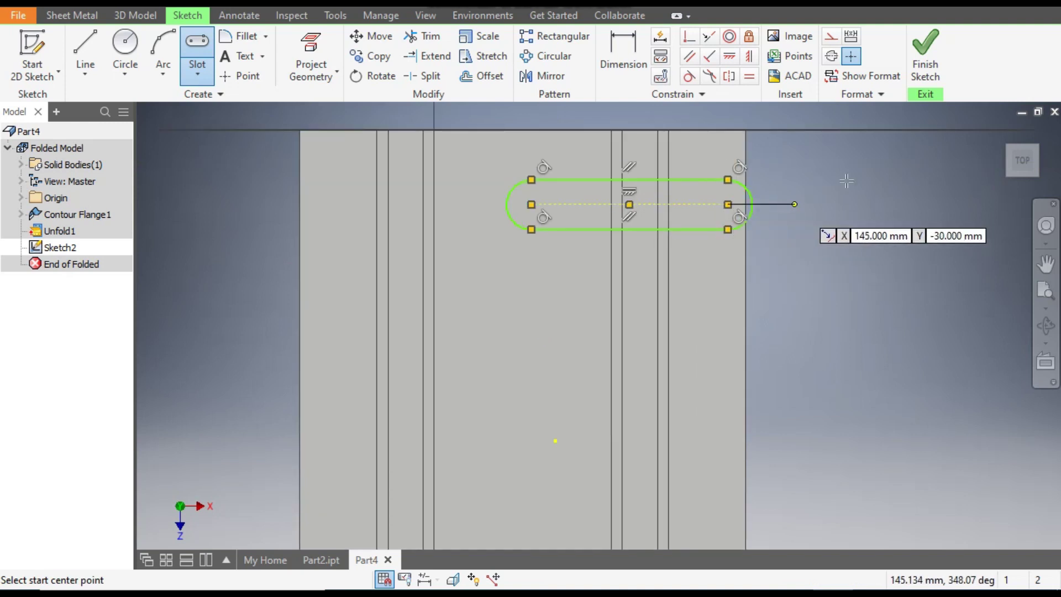
pyautogui.click(629, 49)
pyautogui.click(708, 205)
# Dimension the slot to 145 mm long with a 5 mm end radius.
pyautogui.click(703, 283)
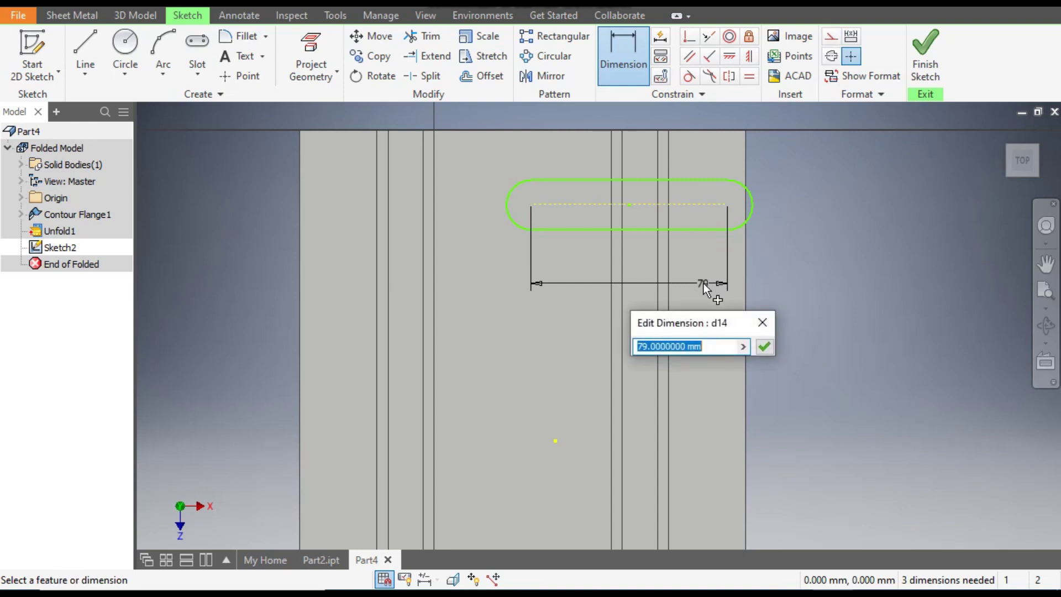
pyautogui.write('145')
pyautogui.press('Return')
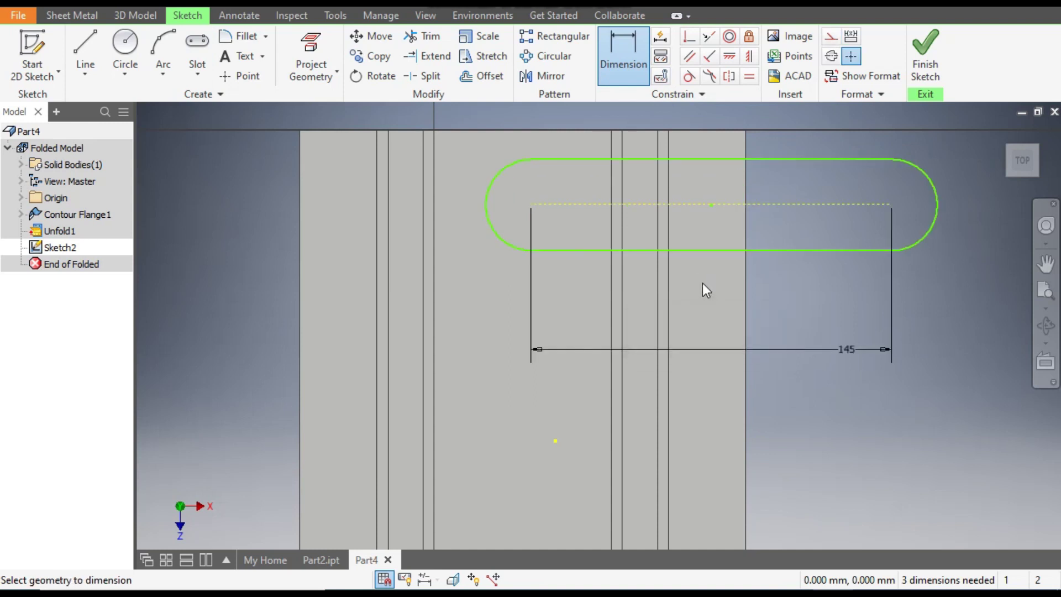
pyautogui.click(496, 190)
pyautogui.click(466, 152)
pyautogui.write('5')
pyautogui.press('Return')
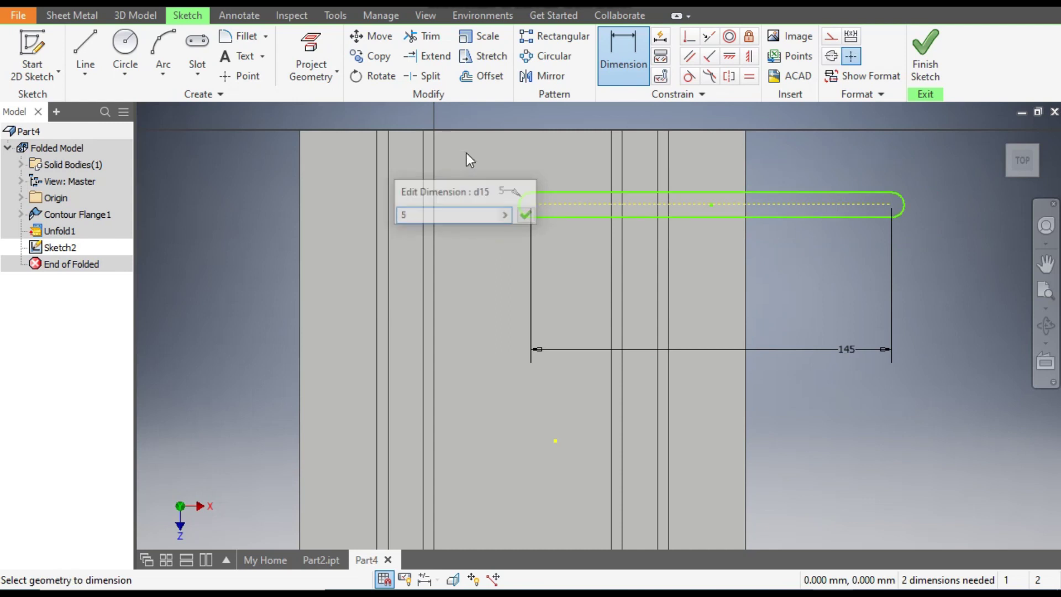
# Place the slot centreline 15 mm from the sheet's top edge.
pyautogui.scroll(-2, 840, 180)
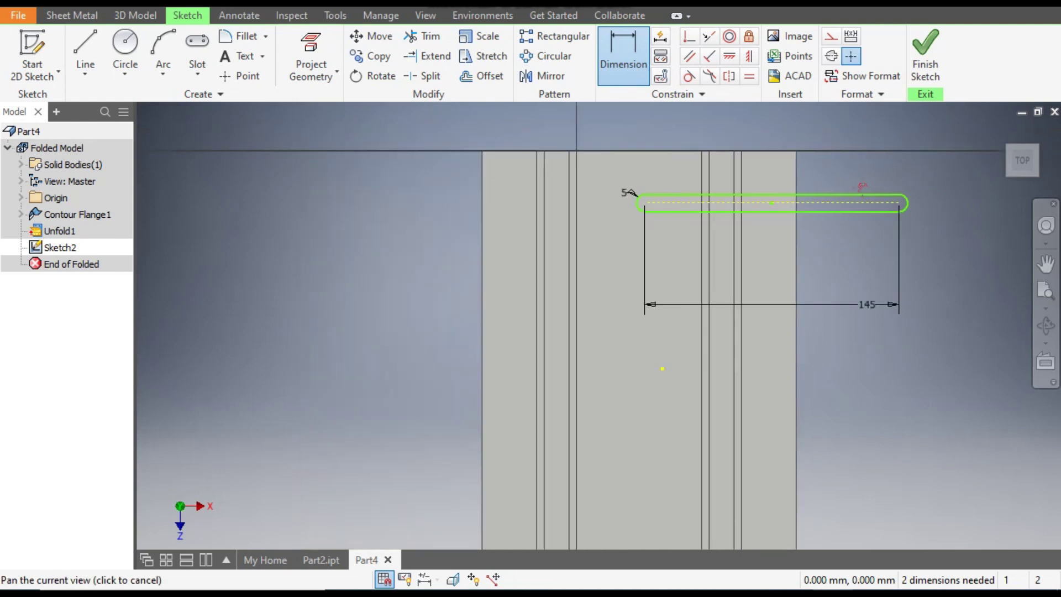
pyautogui.click(657, 149)
pyautogui.click(681, 201)
pyautogui.click(660, 170)
pyautogui.write('15')
pyautogui.press('Return')
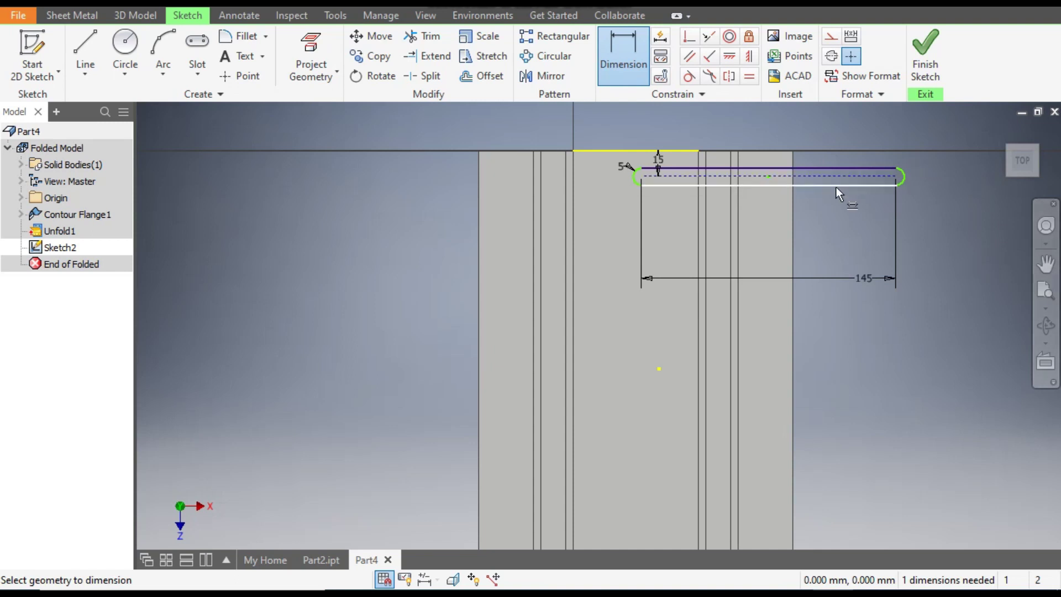
pyautogui.press('Escape')
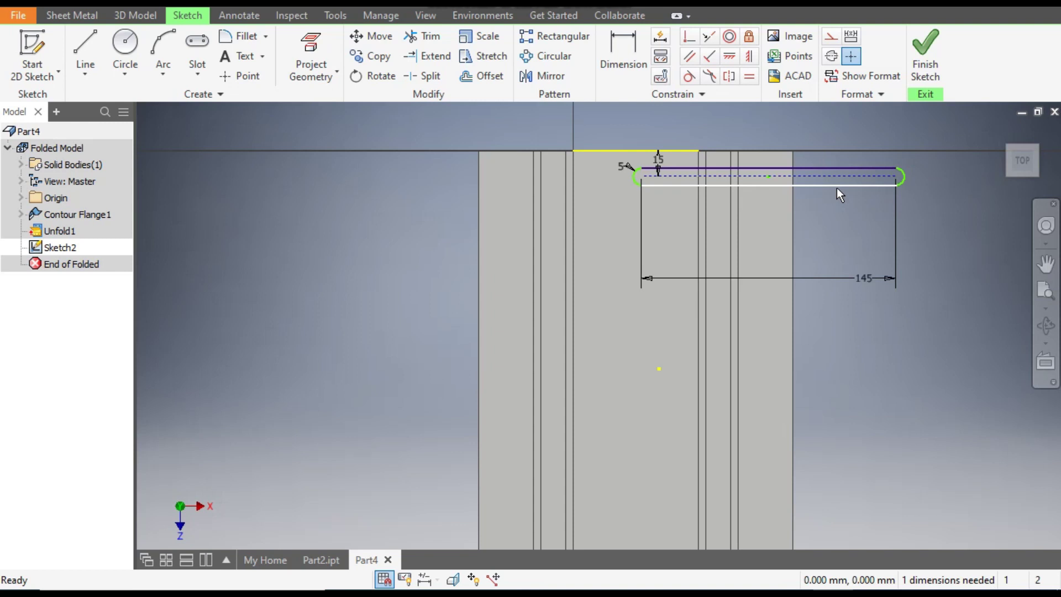
# Vertically align the slot centreline midpoint with the bottom edge midpoint, undoing a first misplaced attempt.
pyautogui.click(751, 59)
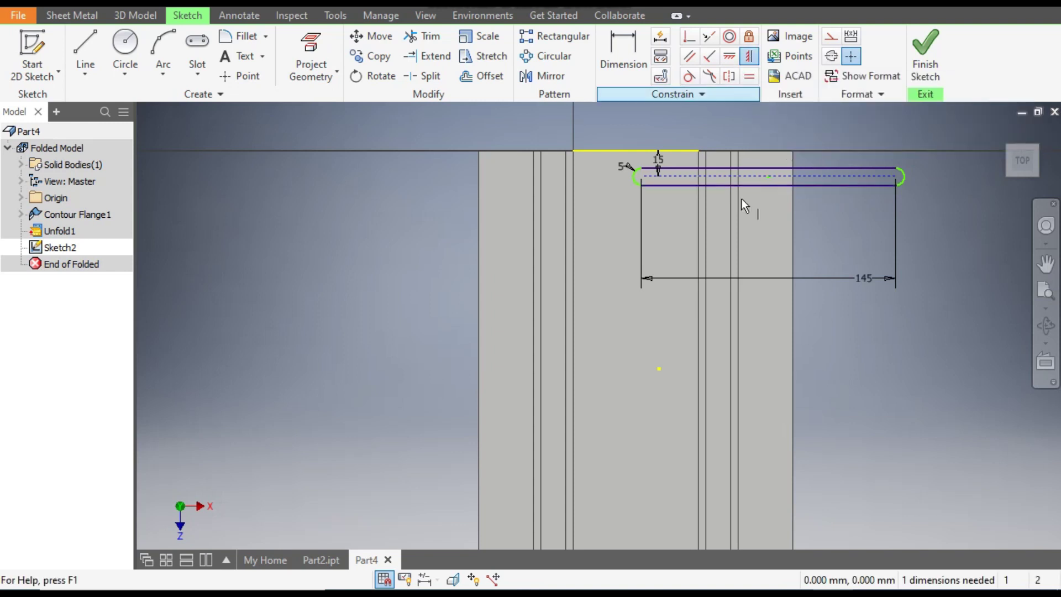
pyautogui.click(659, 369)
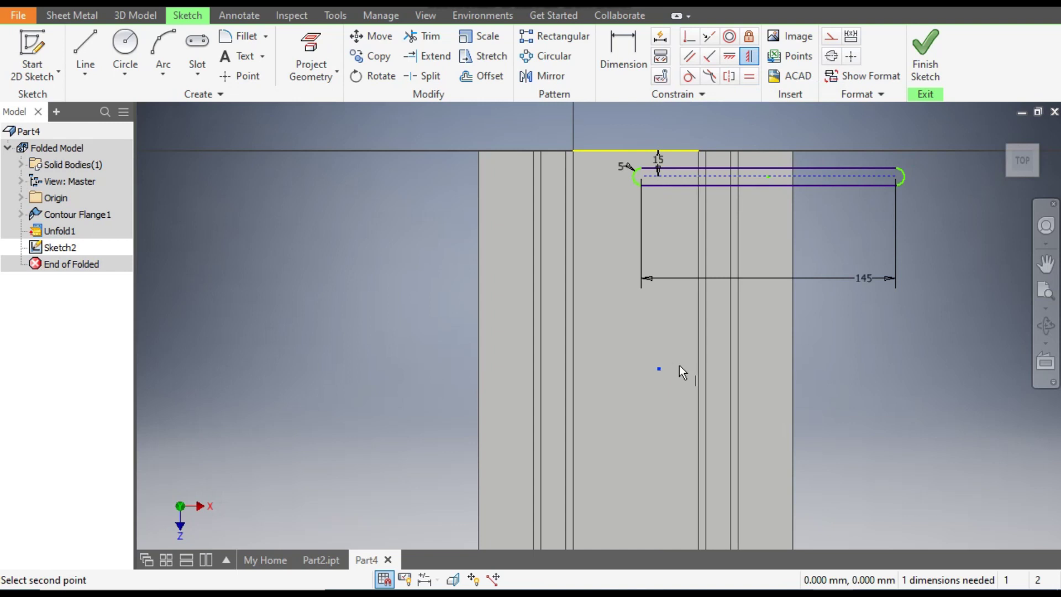
pyautogui.click(767, 176)
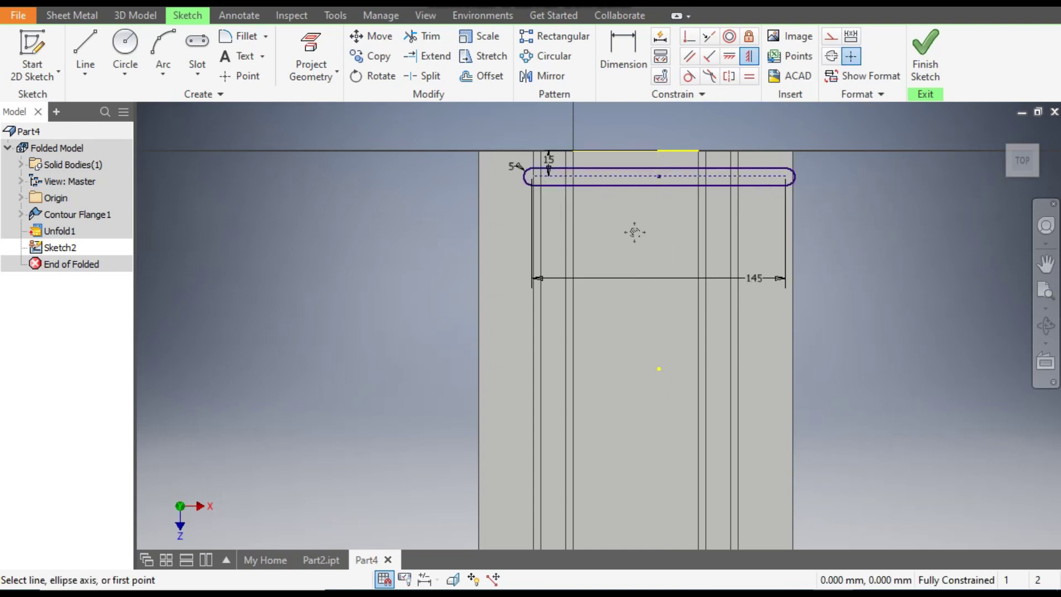
pyautogui.moveTo(632, 230); pyautogui.dragTo(682, 227, button='middle')
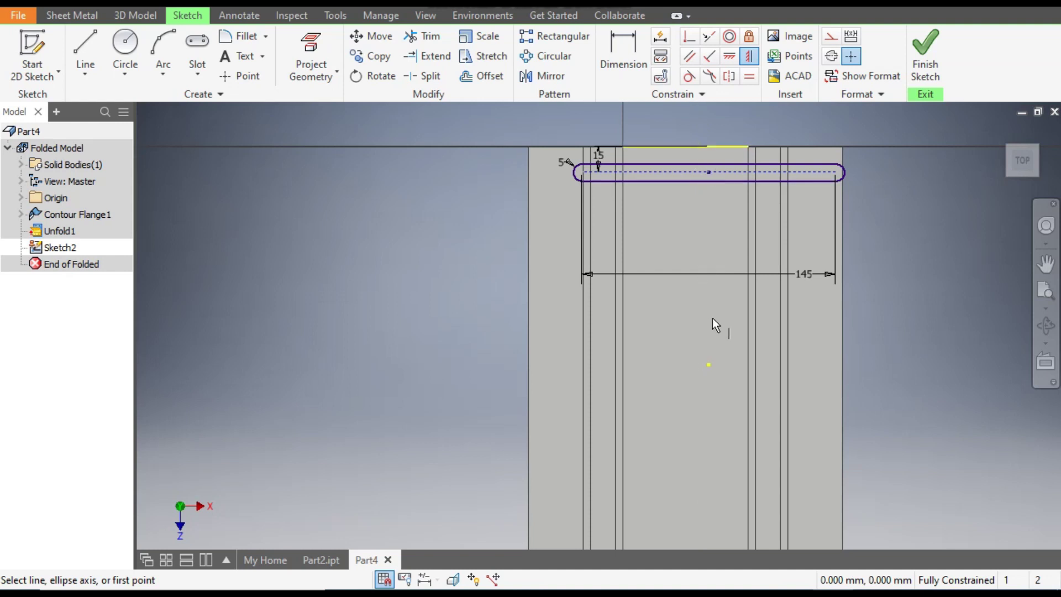
pyautogui.scroll(-3, 710, 155)
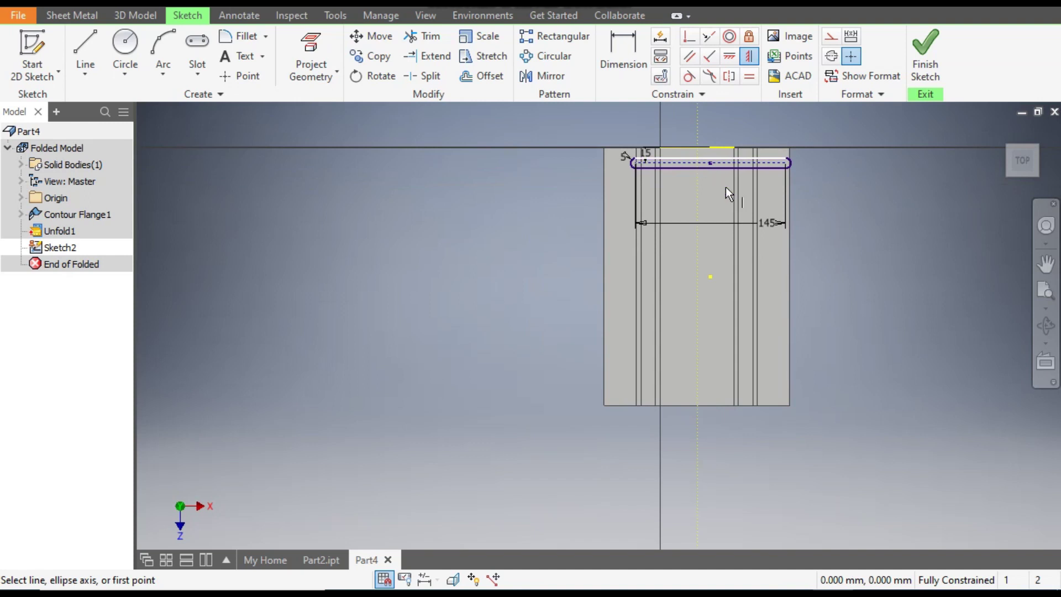
pyautogui.press('Escape')
pyautogui.hotkey('ctrl', 'z')
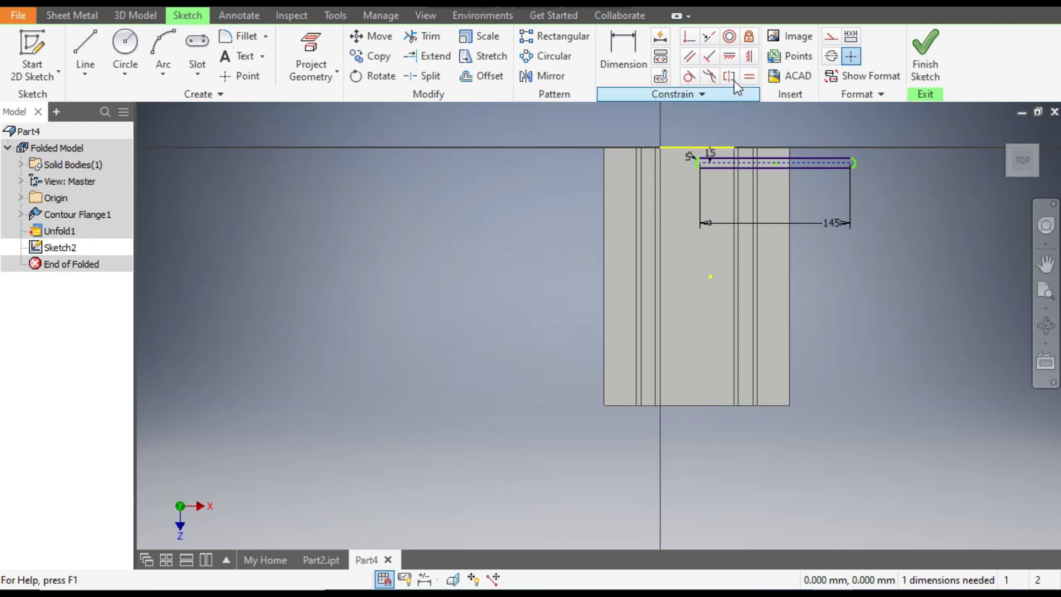
pyautogui.click(753, 55)
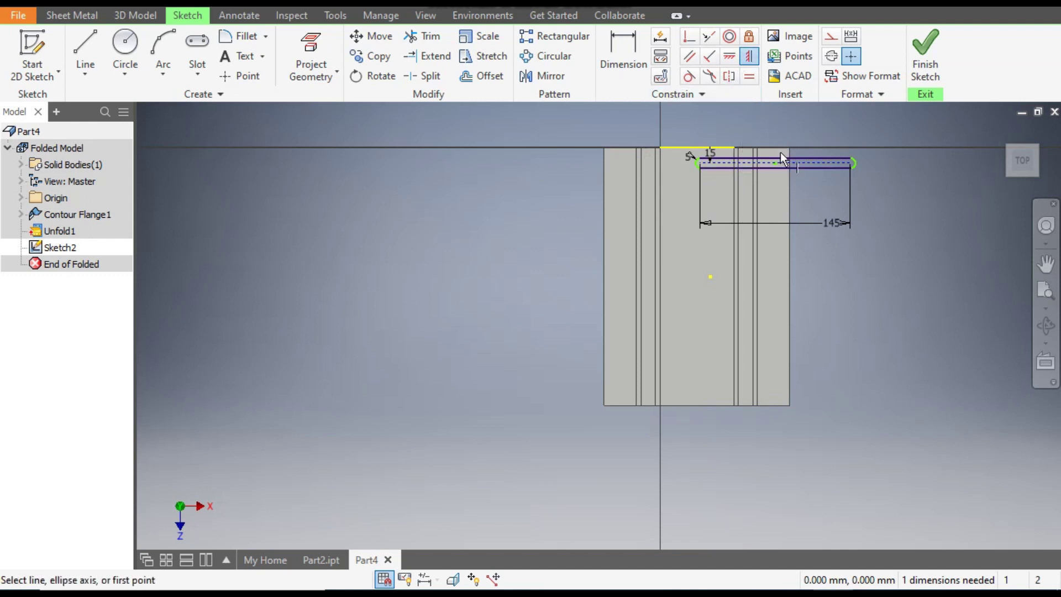
pyautogui.click(774, 164)
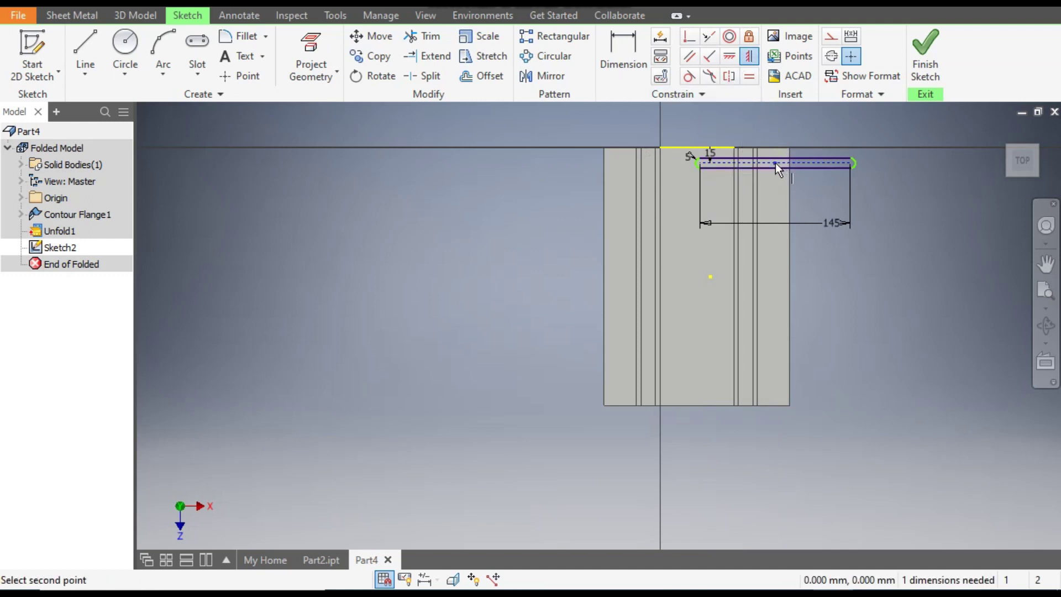
pyautogui.click(695, 404)
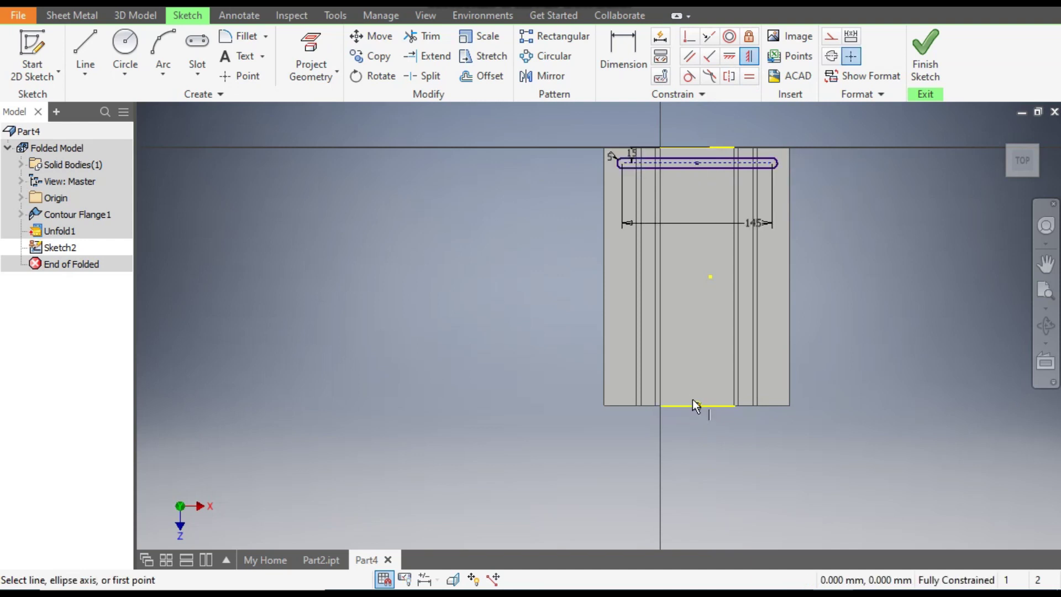
pyautogui.scroll(2, 671, 153)
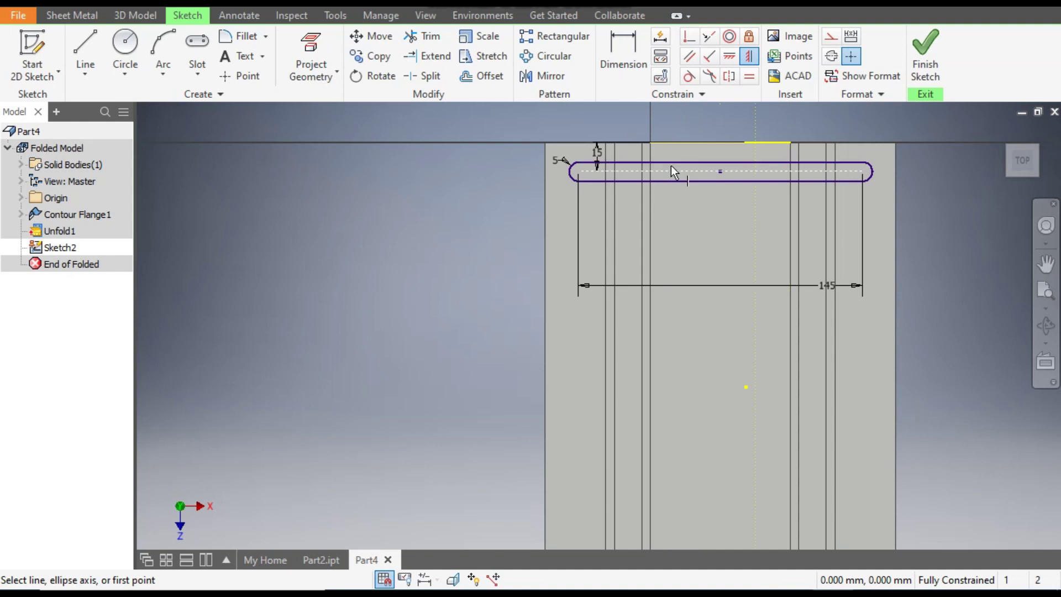
pyautogui.scroll(-2, 771, 158)
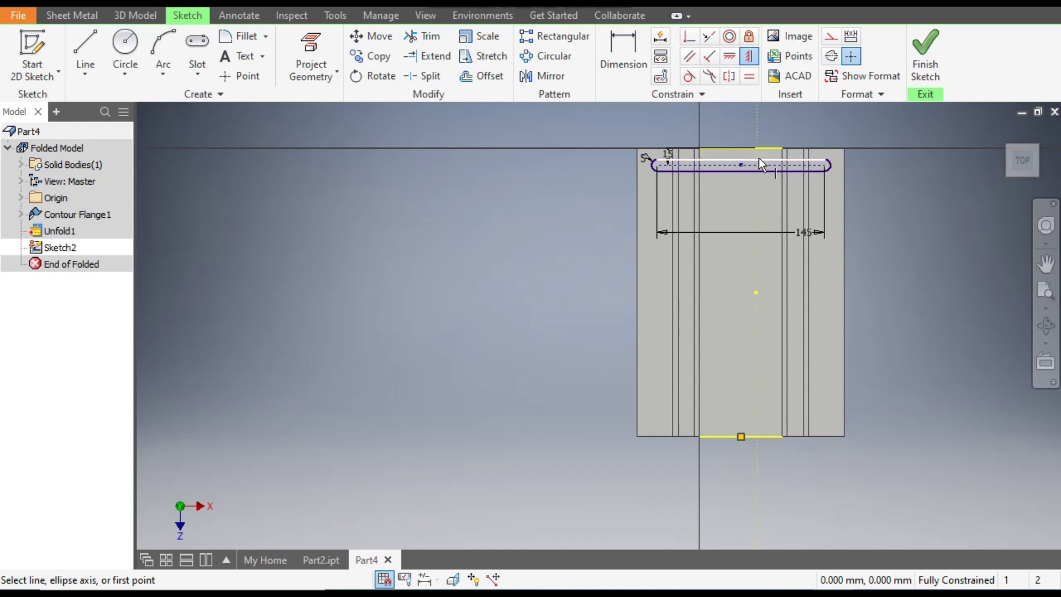
# Project the sheet's left edge into Sketch2 as reference geometry.
pyautogui.click(568, 39)
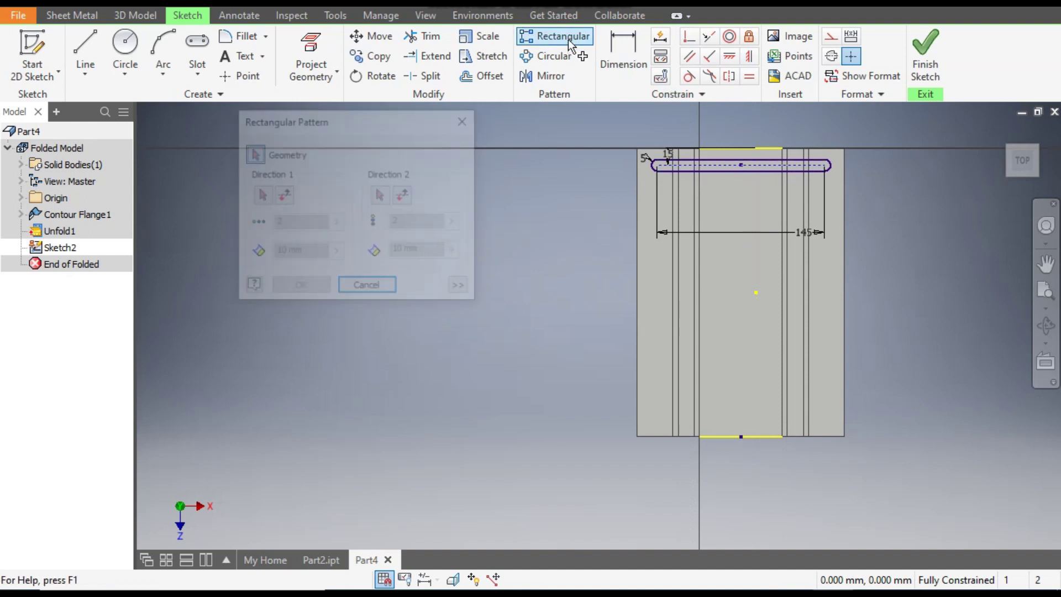
pyautogui.click(464, 121)
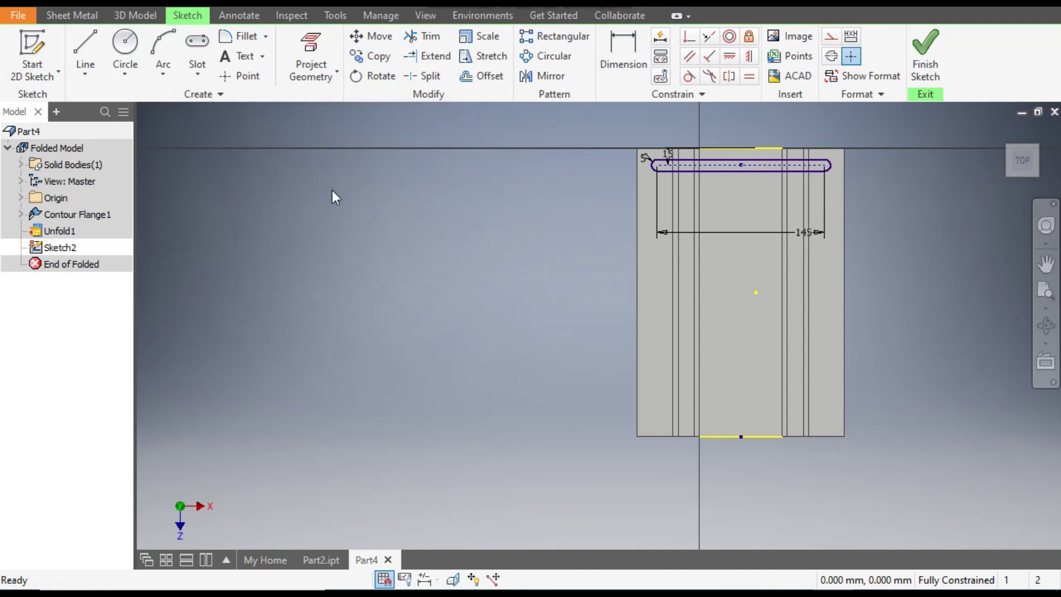
pyautogui.click(310, 58)
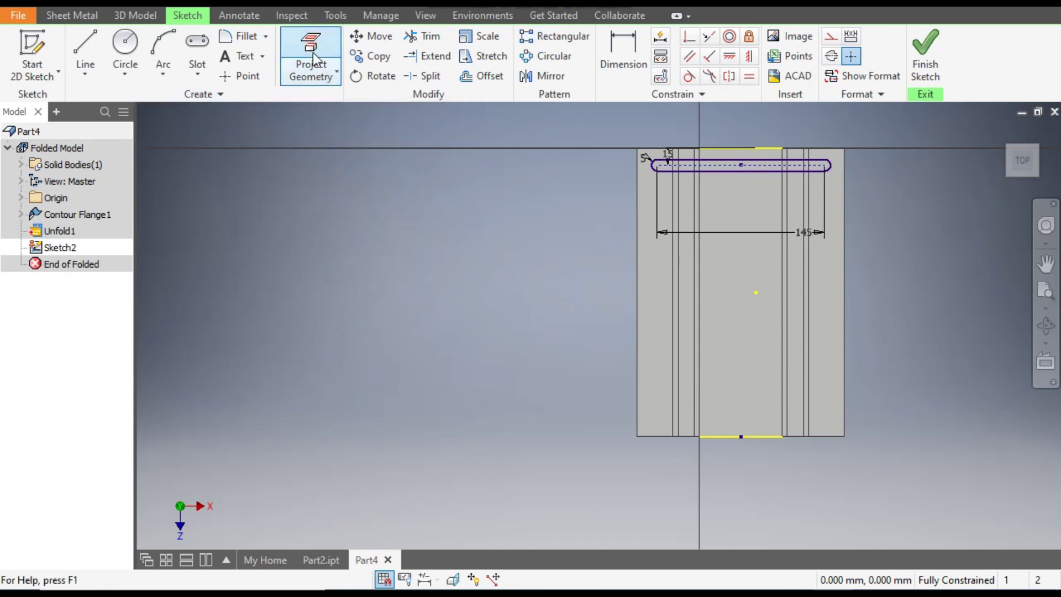
pyautogui.click(636, 224)
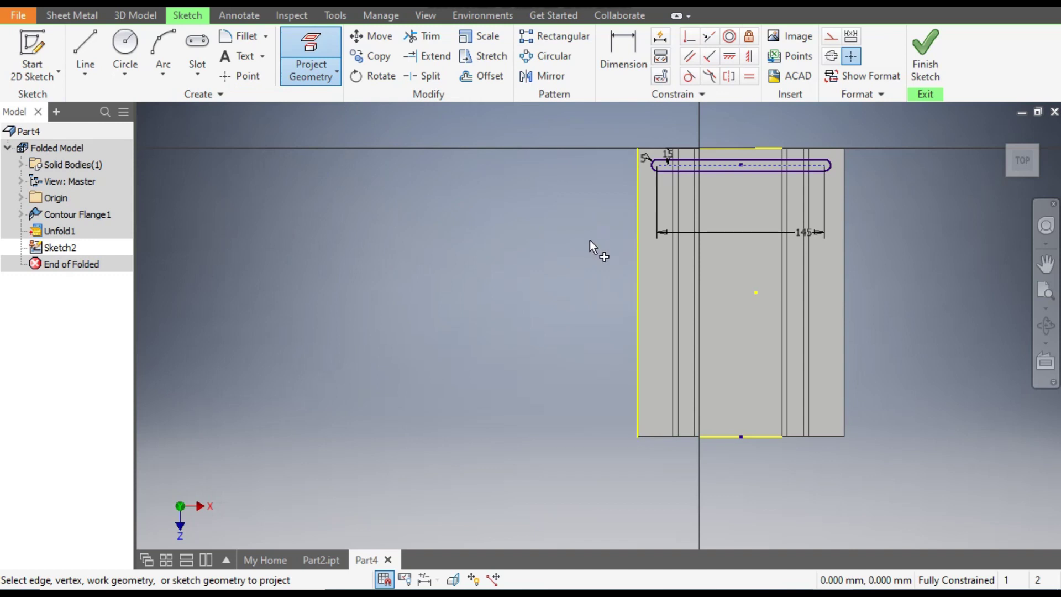
pyautogui.press('Escape')
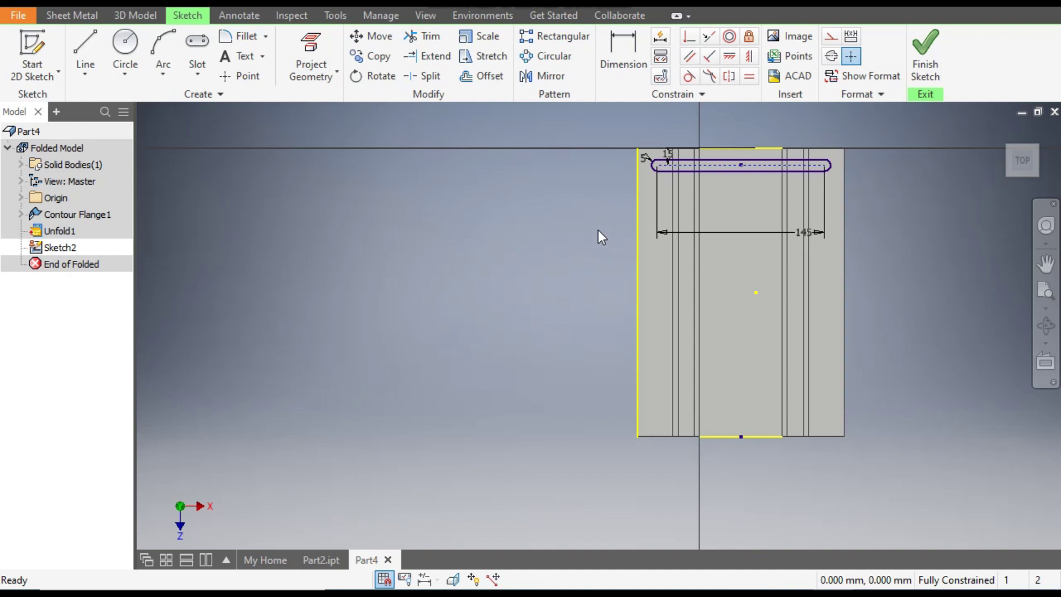
# Pattern the slot along the projected left edge, with the direction flipped downward.
pyautogui.click(580, 39)
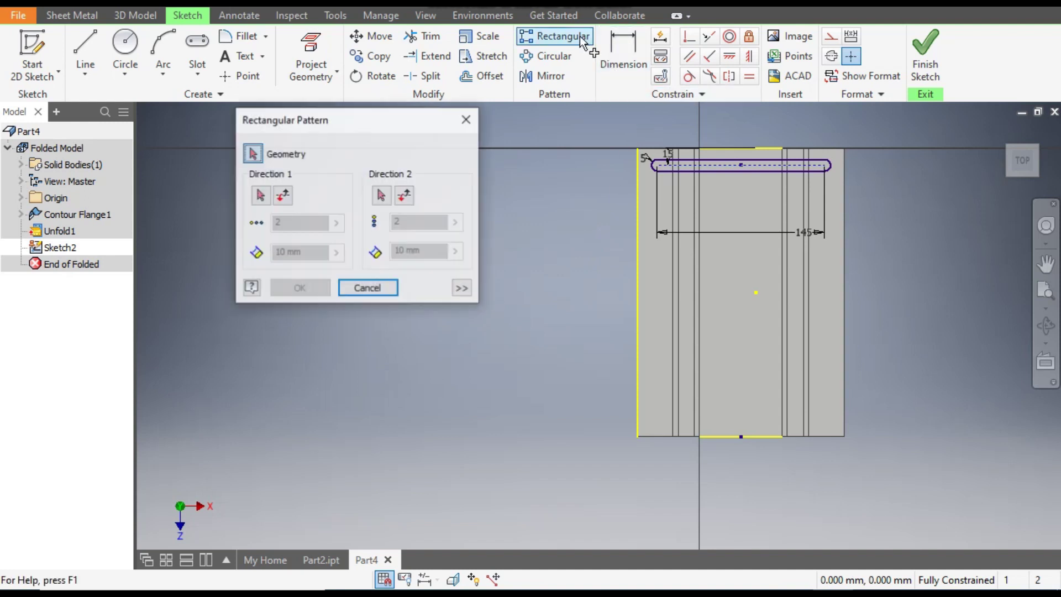
pyautogui.click(837, 159)
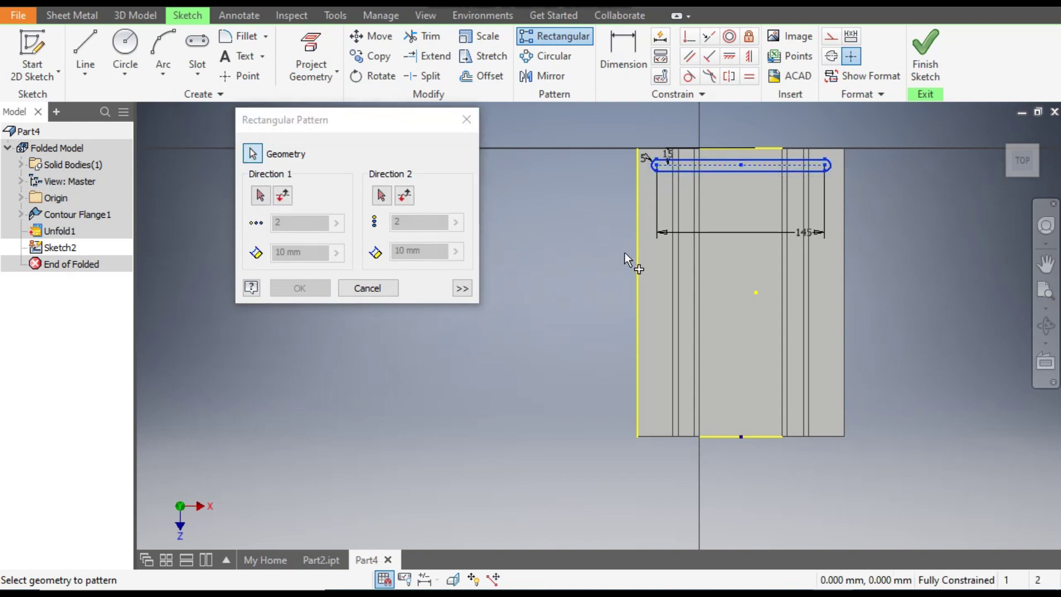
pyautogui.click(260, 195)
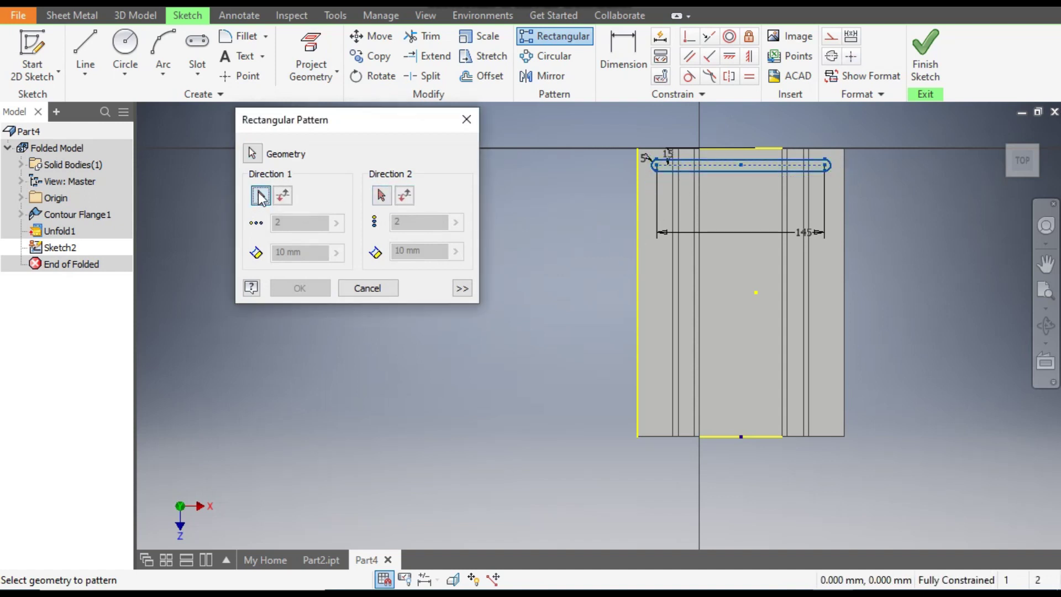
pyautogui.click(637, 276)
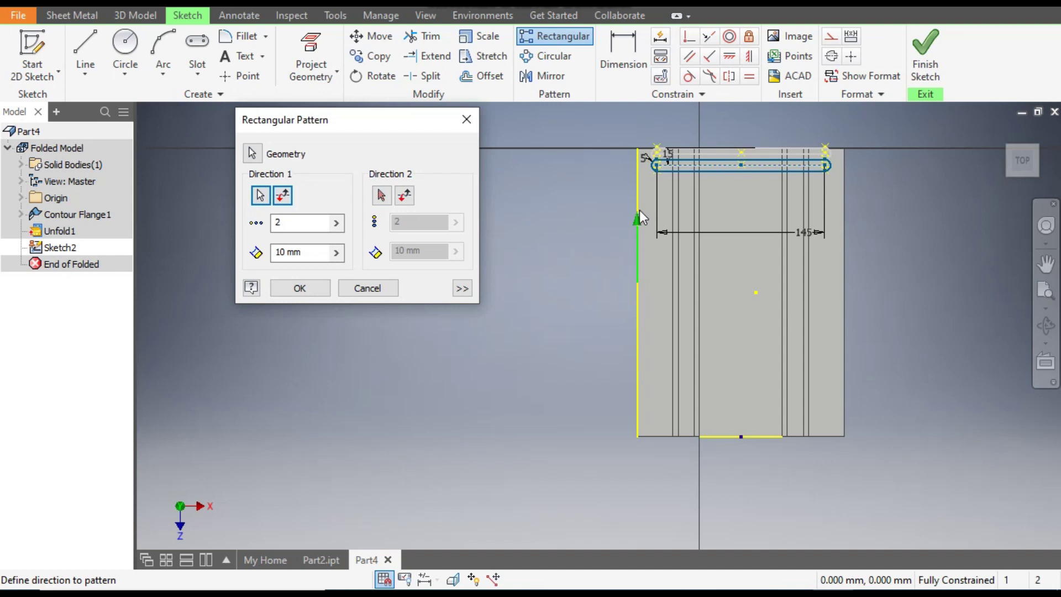
pyautogui.click(286, 203)
pyautogui.scroll(3, 740, 187)
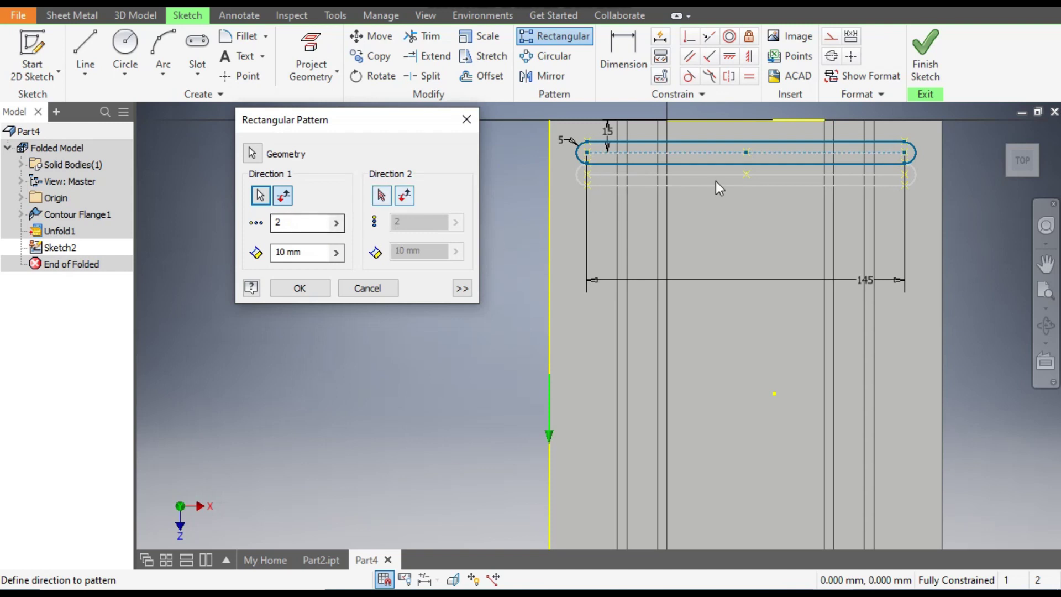
# Set the pattern to 12 copies at 20 mm spacing and confirm it.
pyautogui.doubleClick(278, 222)
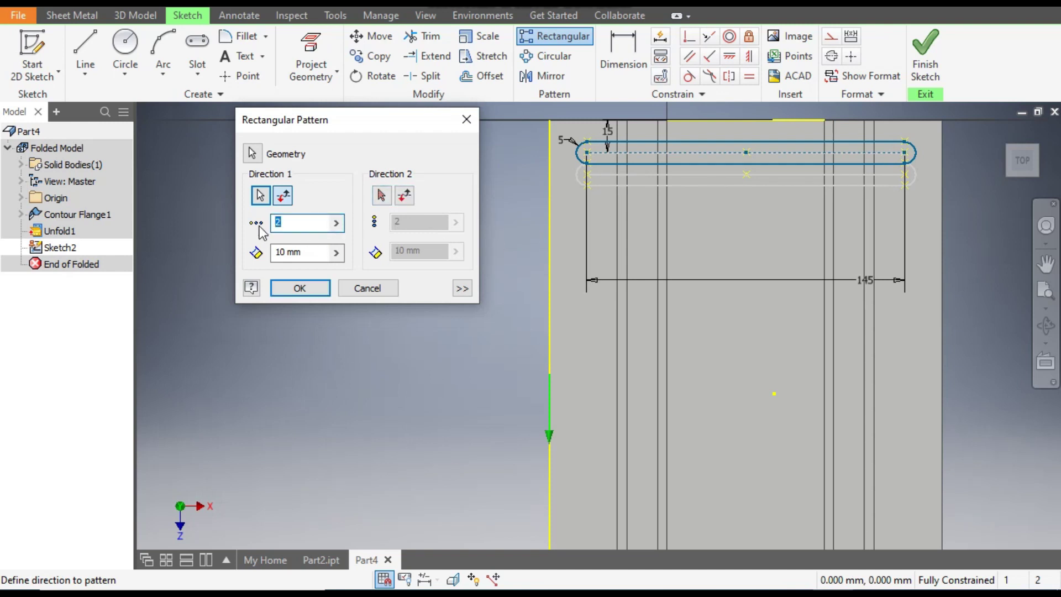
pyautogui.write('12')
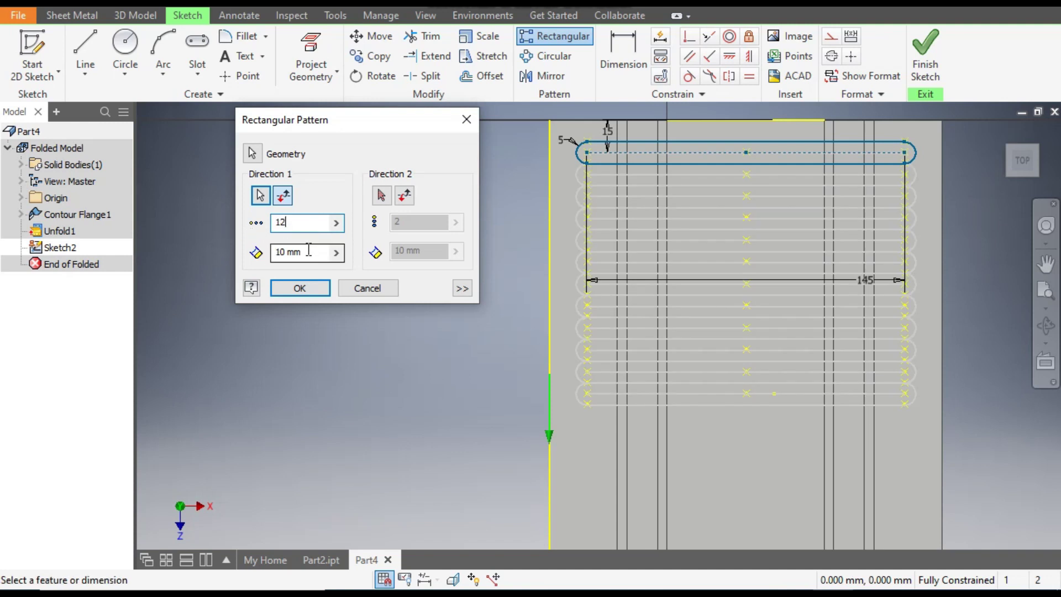
pyautogui.moveTo(304, 252); pyautogui.dragTo(270, 254)
pyautogui.write('20')
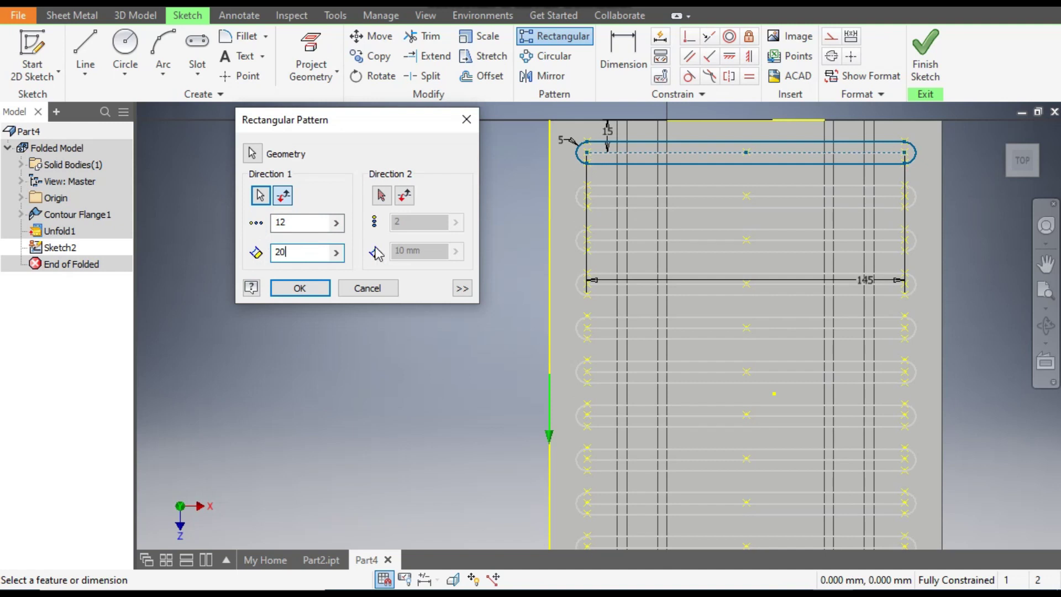
pyautogui.scroll(-3, 618, 323)
pyautogui.scroll(3, 693, 532)
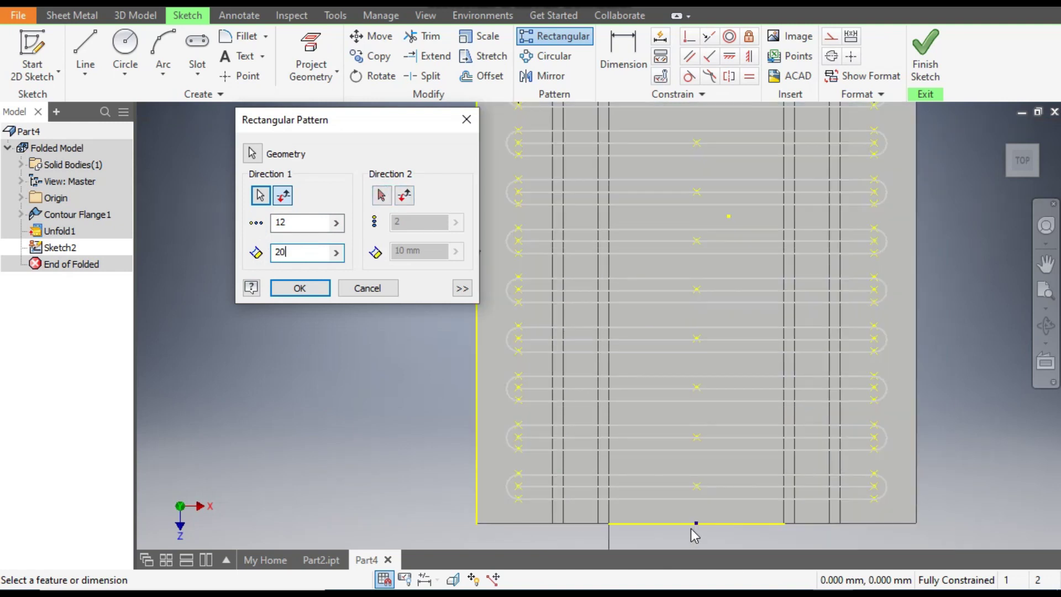
pyautogui.scroll(-3, 690, 479)
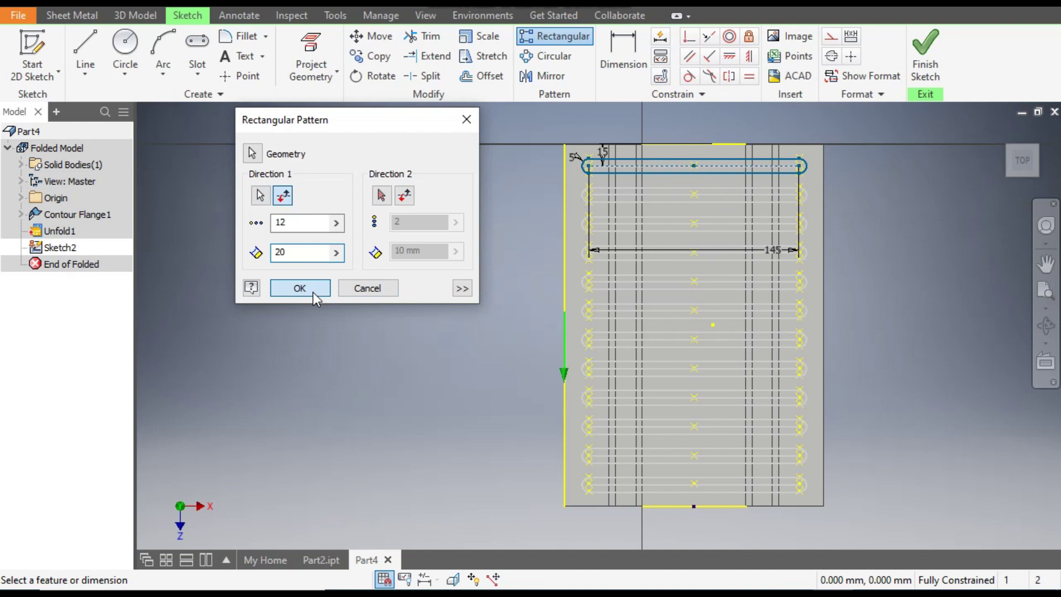
pyautogui.click(313, 291)
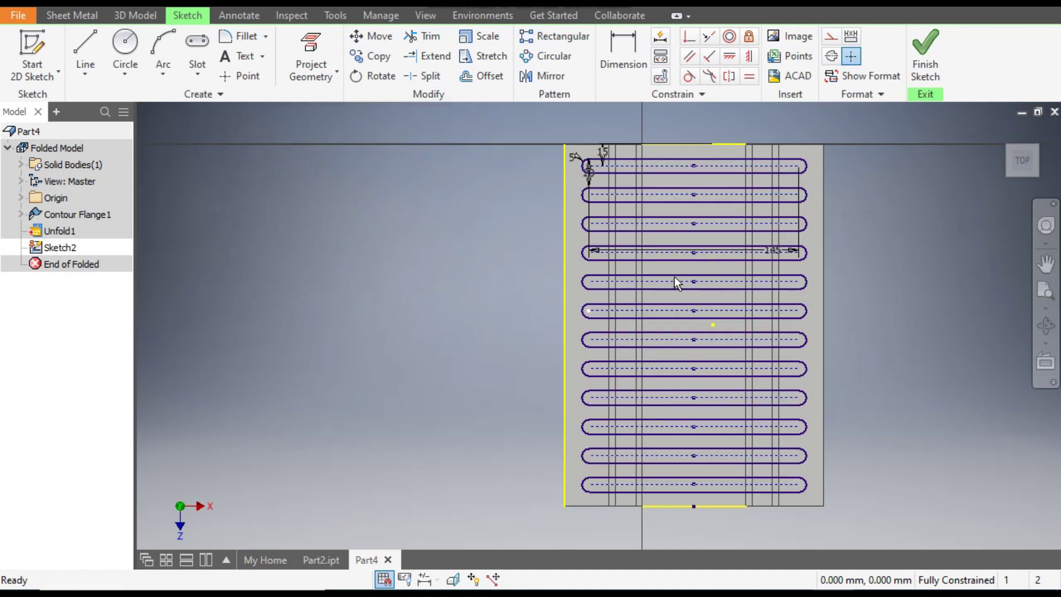
# Finish the sketch and extrude all twelve slot profiles as a cut through the 2 mm sheet.
pyautogui.click(922, 45)
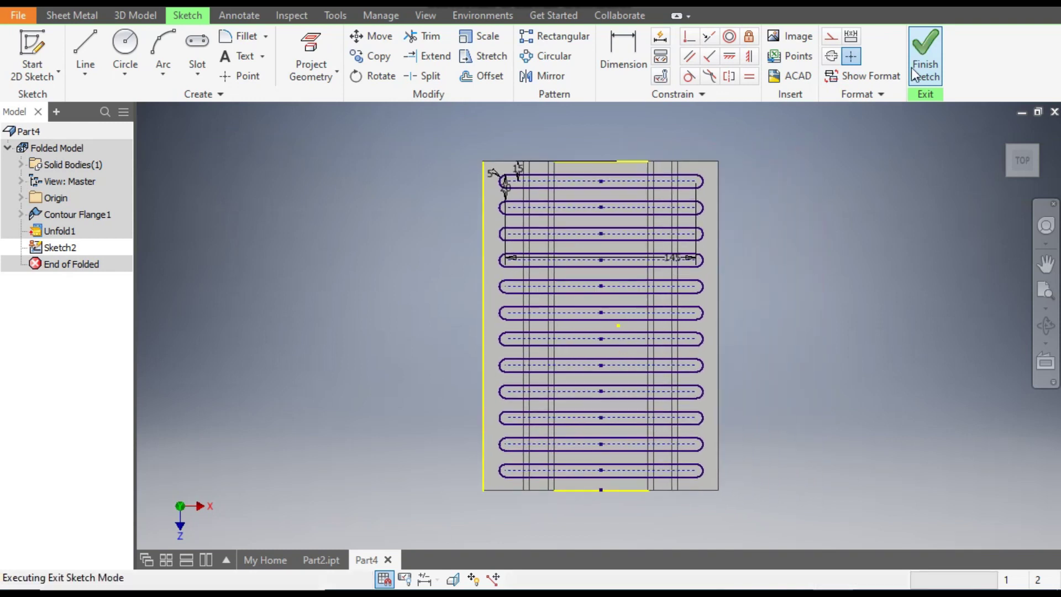
pyautogui.click(144, 20)
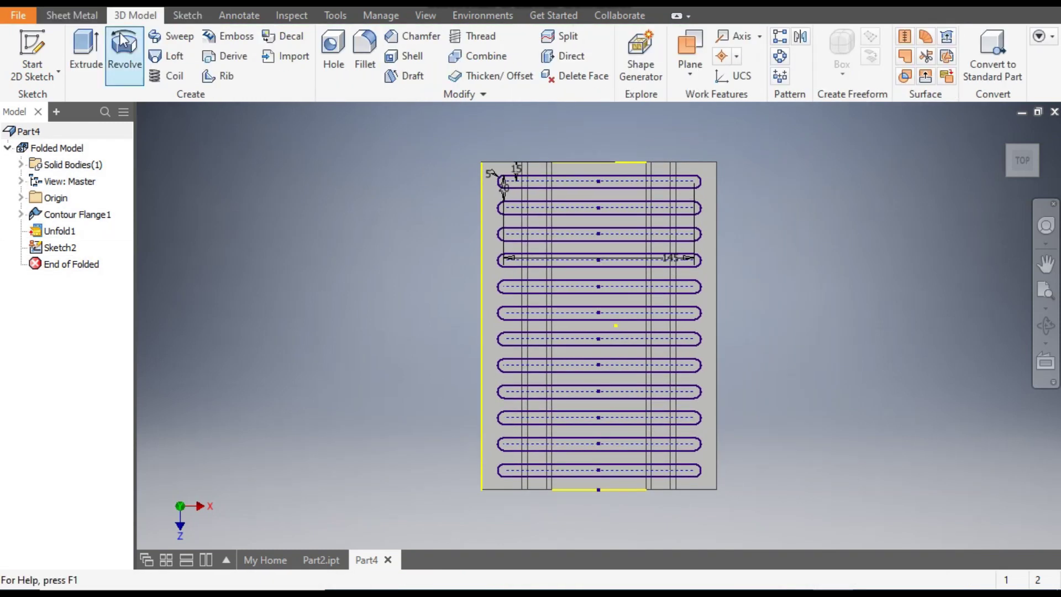
pyautogui.click(90, 49)
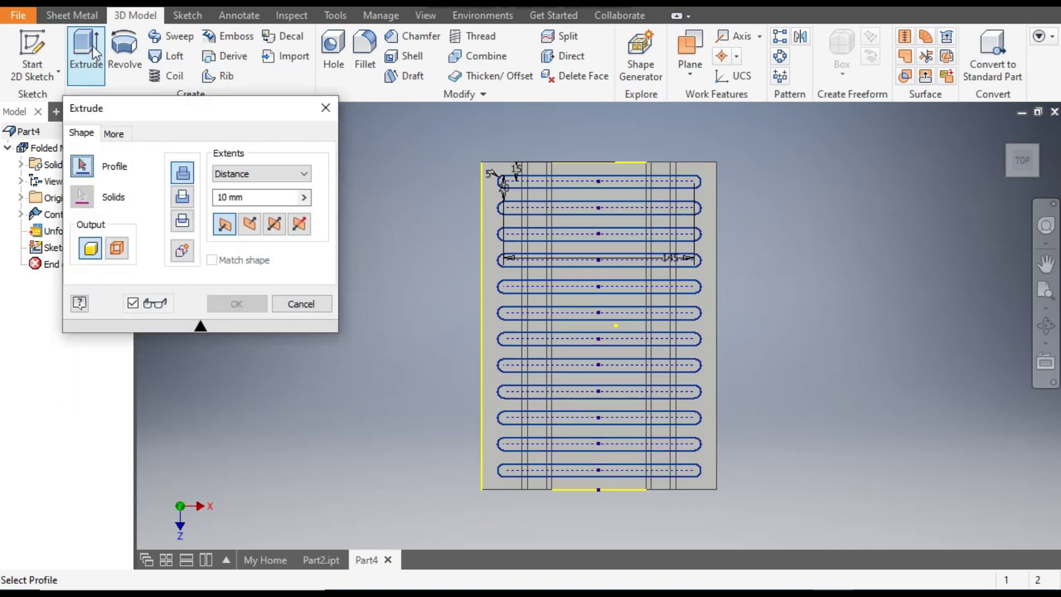
pyautogui.moveTo(713, 168)
pyautogui.mouseDown()
pyautogui.moveTo(509, 334)
pyautogui.moveTo(482, 443)
pyautogui.moveTo(489, 485)
pyautogui.mouseUp()
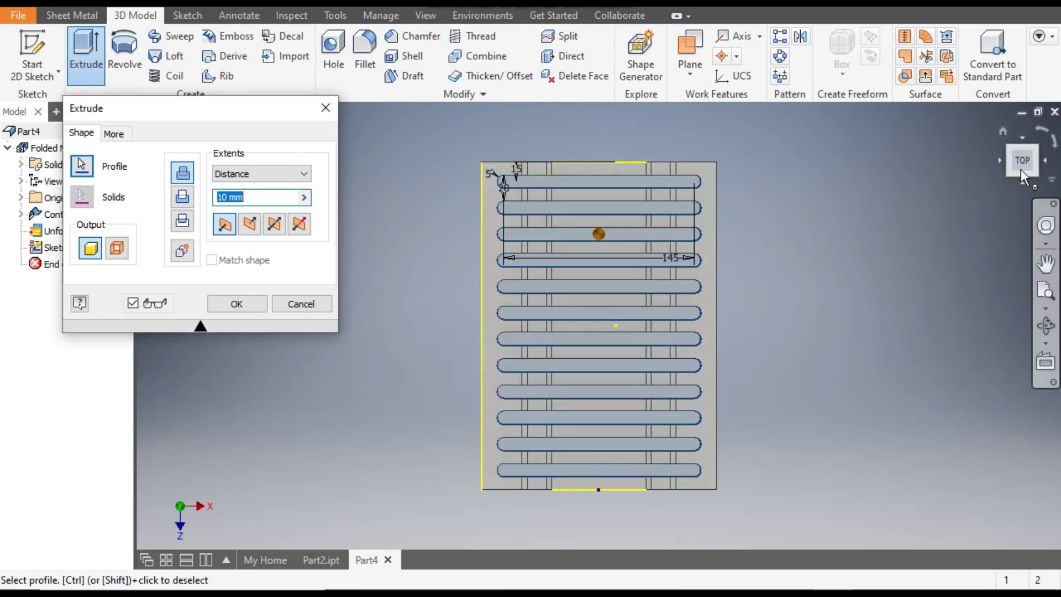
pyautogui.click(1003, 131)
pyautogui.moveTo(859, 234); pyautogui.dragTo(856, 154)
pyautogui.press('Escape')
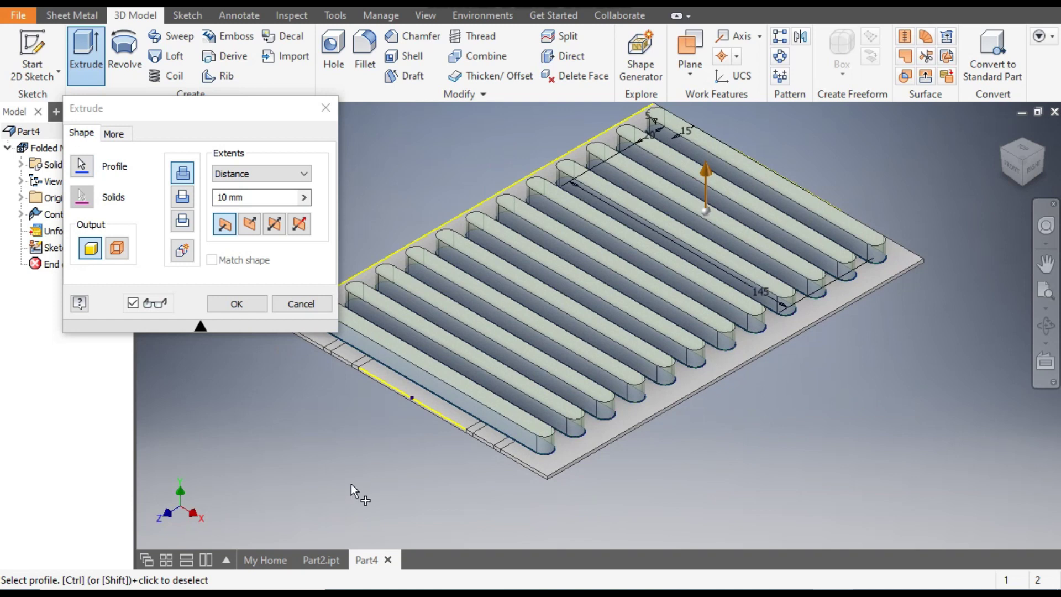
pyautogui.click(187, 202)
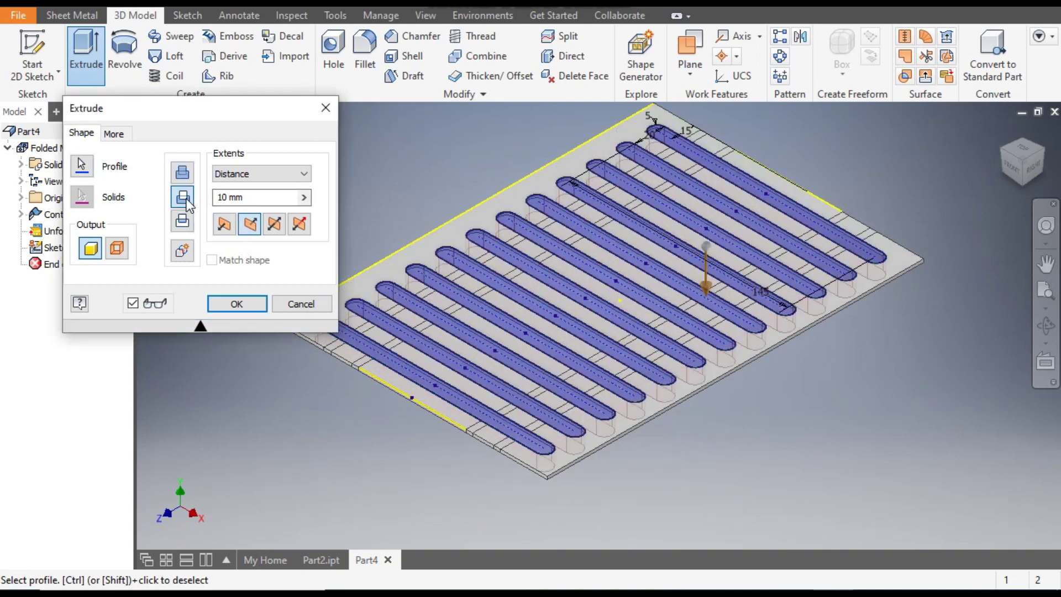
pyautogui.click(233, 304)
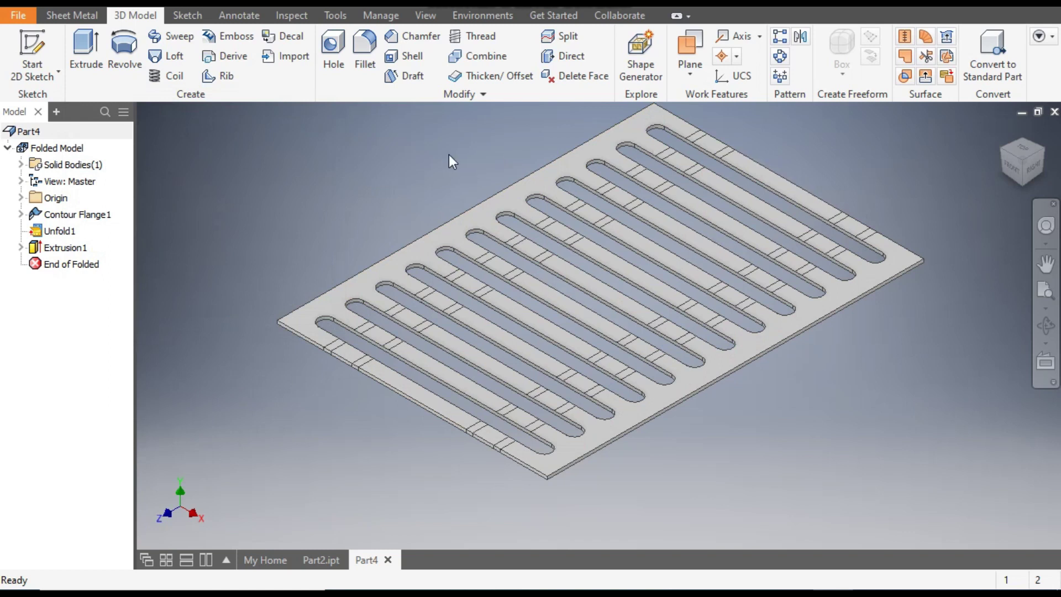
# Refold all bends from the fixed face, returning the slotted sheet to its arched channel.
pyautogui.click(67, 16)
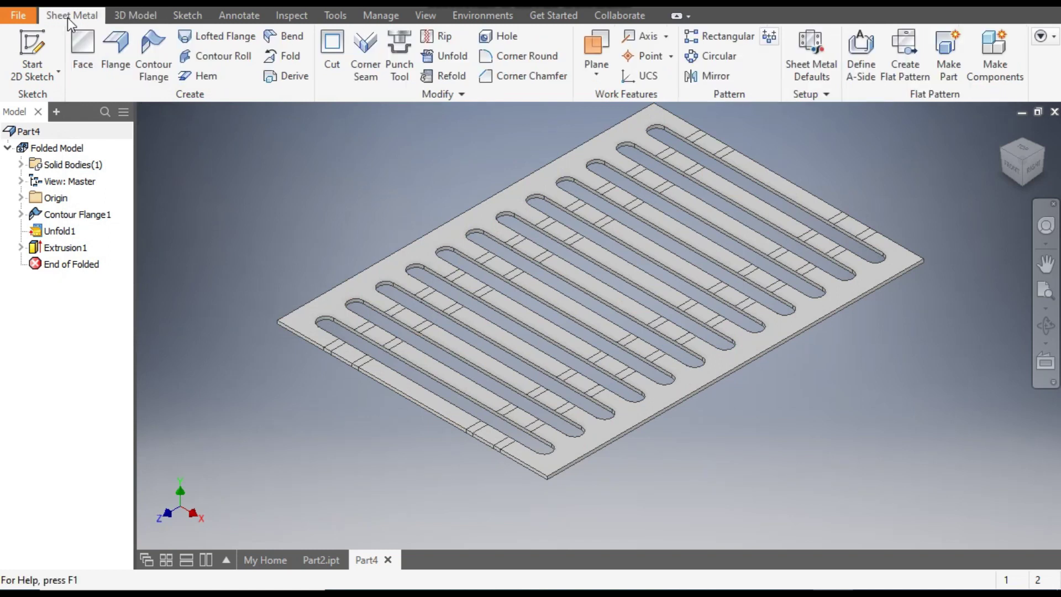
pyautogui.click(442, 77)
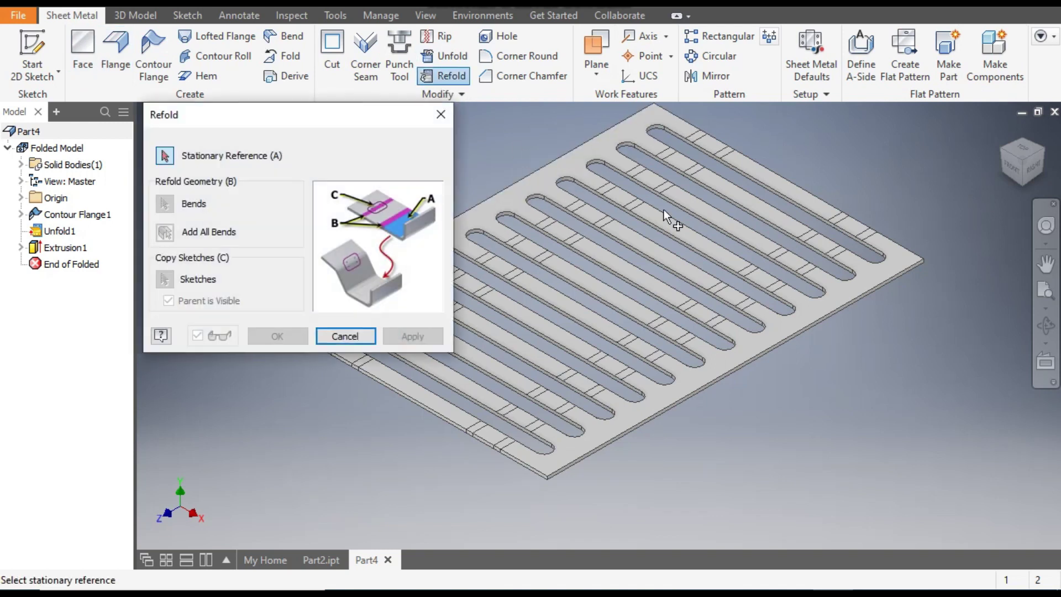
pyautogui.click(583, 440)
pyautogui.moveTo(824, 351); pyautogui.dragTo(922, 361, button='middle')
pyautogui.click(166, 234)
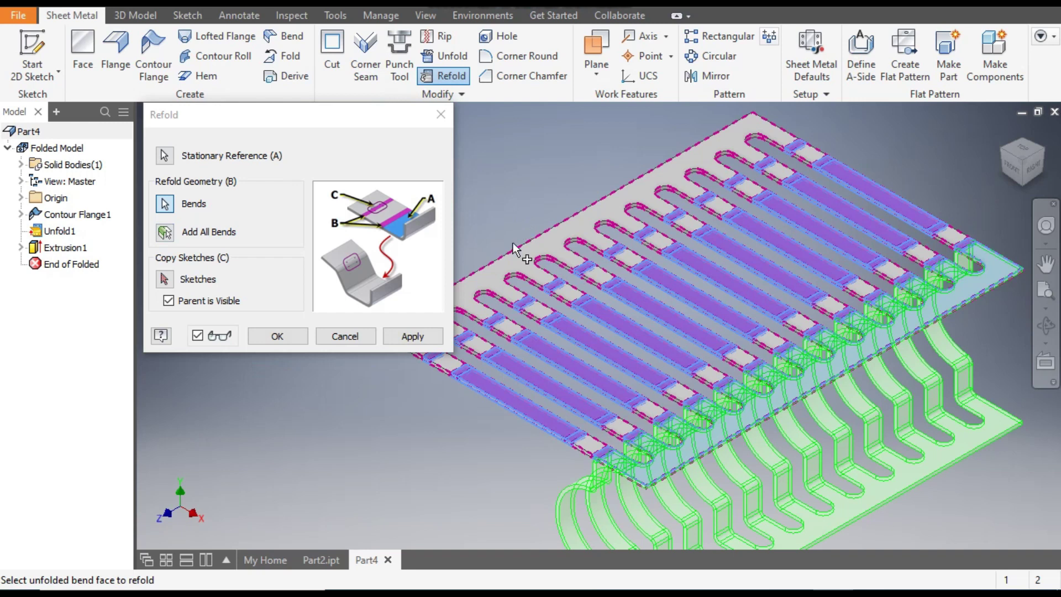
pyautogui.click(426, 336)
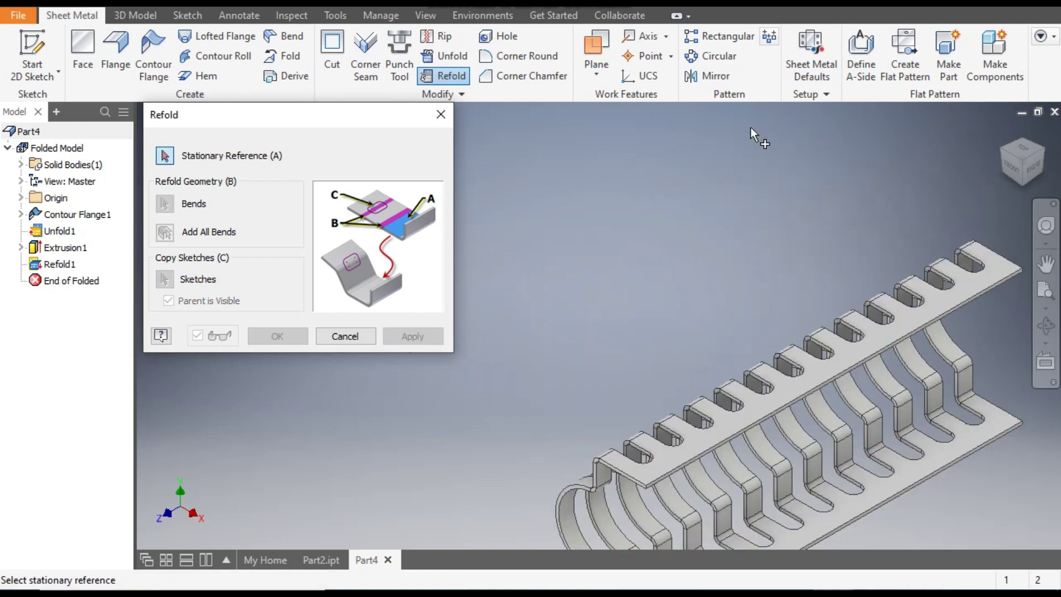
pyautogui.click(1005, 132)
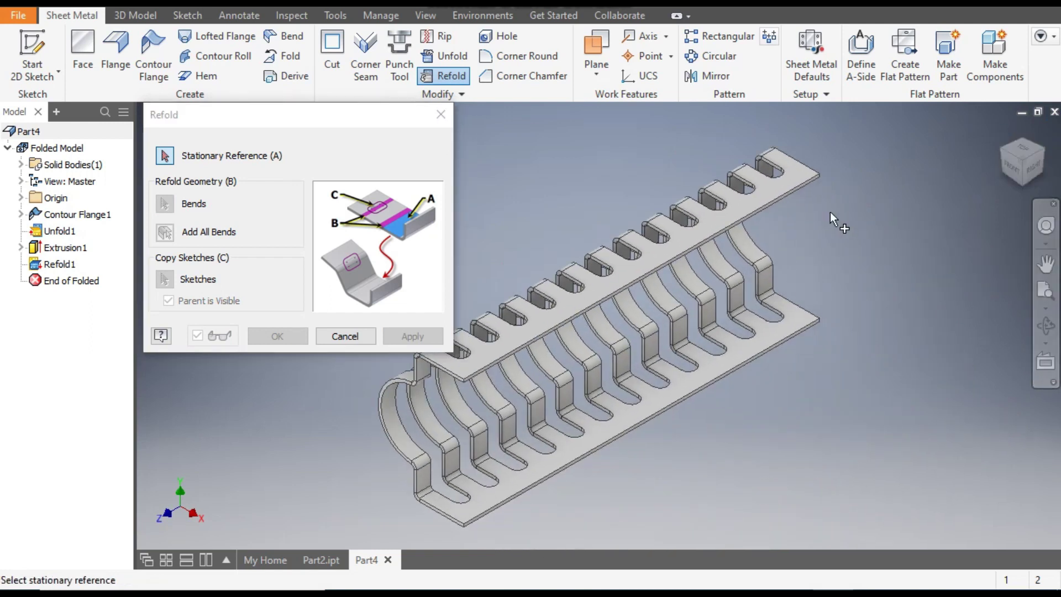
pyautogui.keyDown('shift'); pyautogui.moveTo(827, 219); pyautogui.dragTo(972, 265, button='middle'); pyautogui.keyUp('shift')
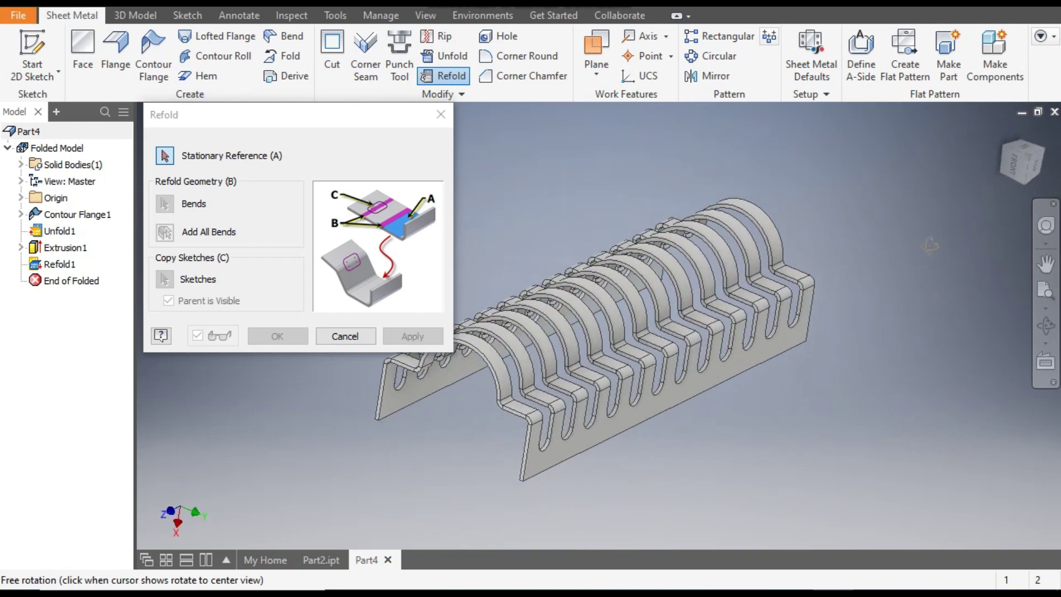
# Close the refold settings and apply the Cyan appearance to the whole comb part.
pyautogui.click(441, 117)
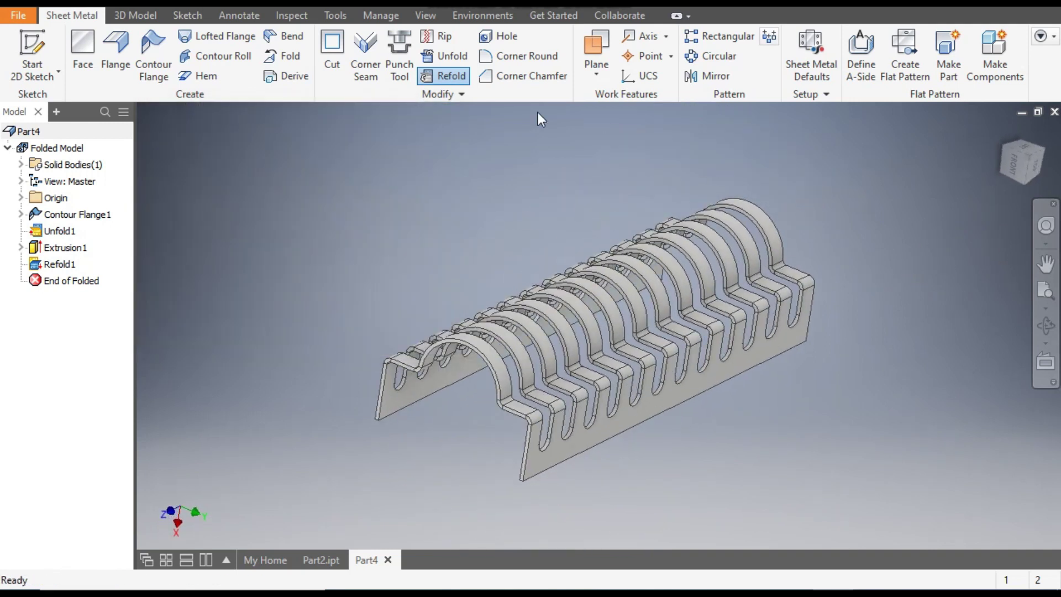
pyautogui.keyDown('shift'); pyautogui.moveTo(987, 200); pyautogui.dragTo(795, 395, button='middle'); pyautogui.keyUp('shift')
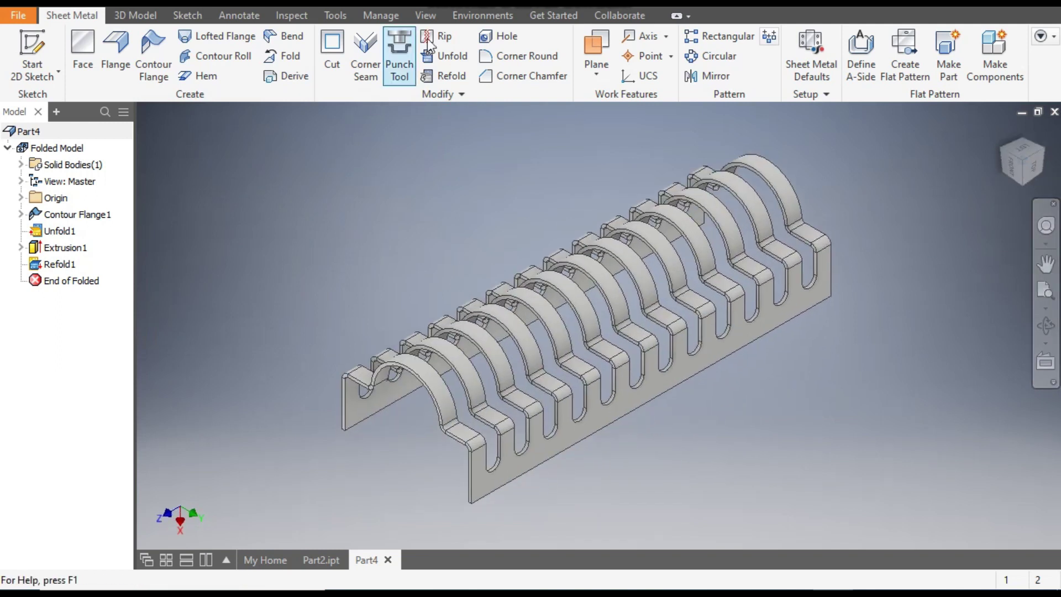
pyautogui.click(418, 6)
pyautogui.scroll(5, 442, 205)
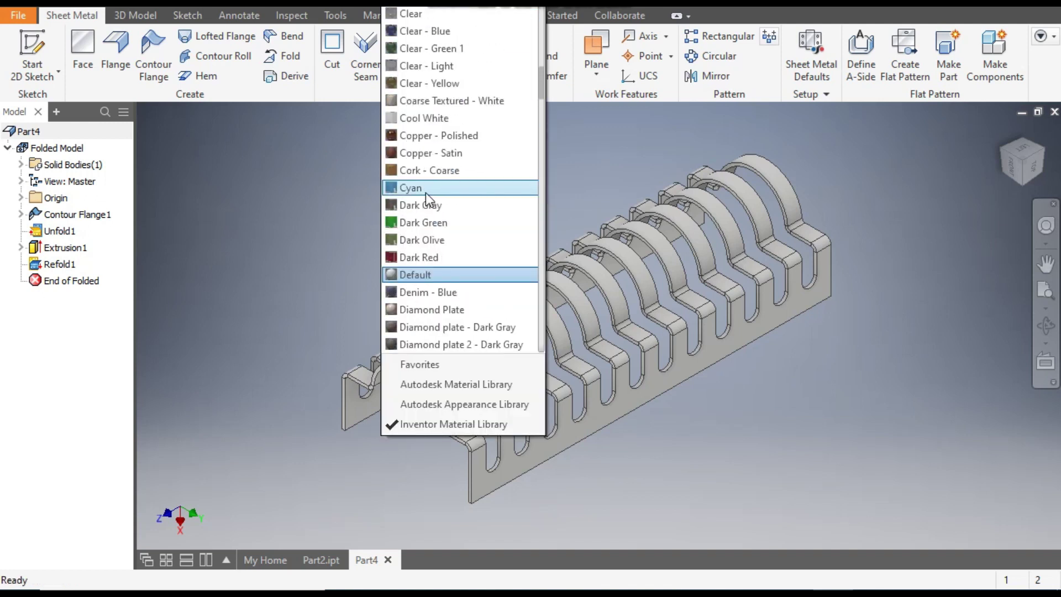
pyautogui.click(427, 194)
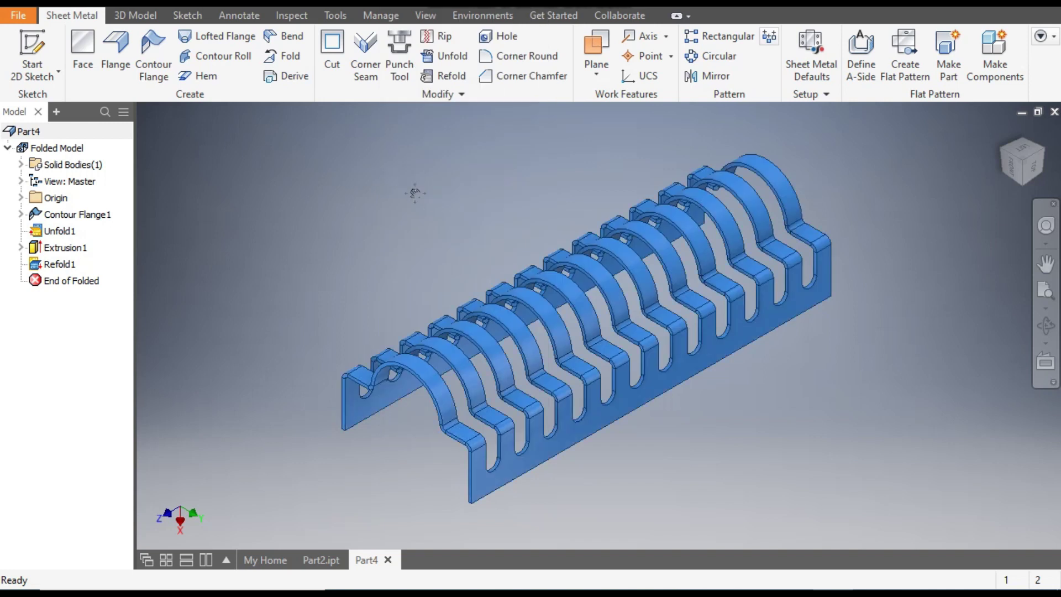
pyautogui.moveTo(402, 192); pyautogui.dragTo(363, 192)
pyautogui.press('Escape')
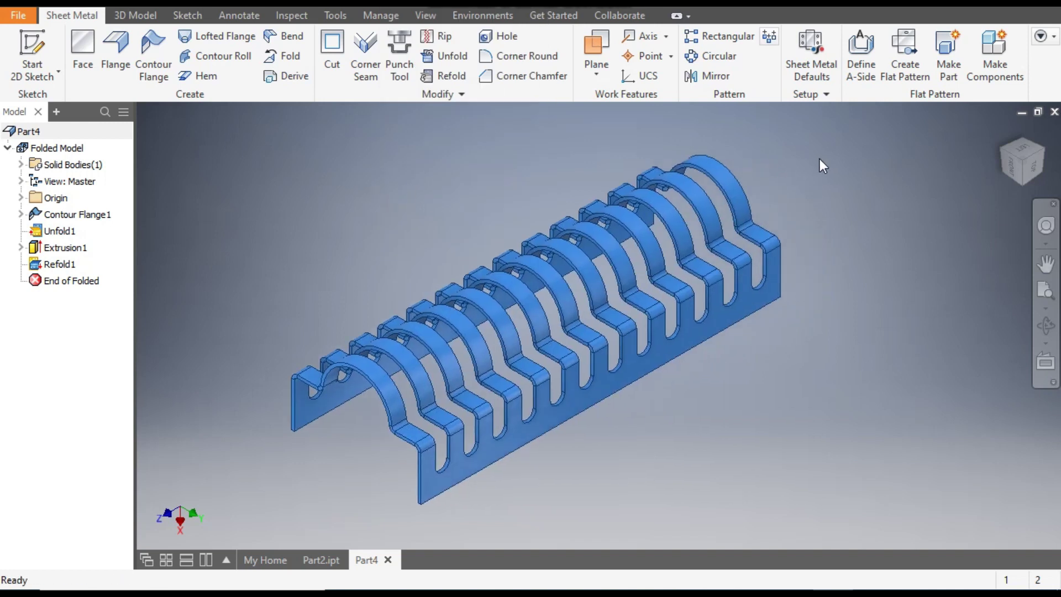
# Generate the flat pattern showing the twelve slots, then switch back to the folded part.
pyautogui.click(899, 71)
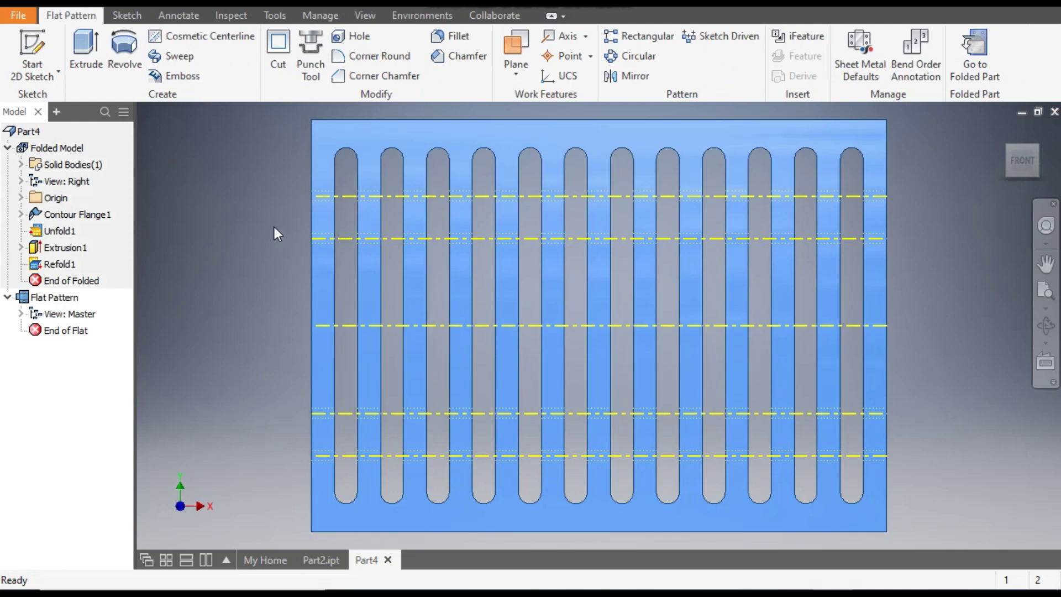
pyautogui.click(976, 48)
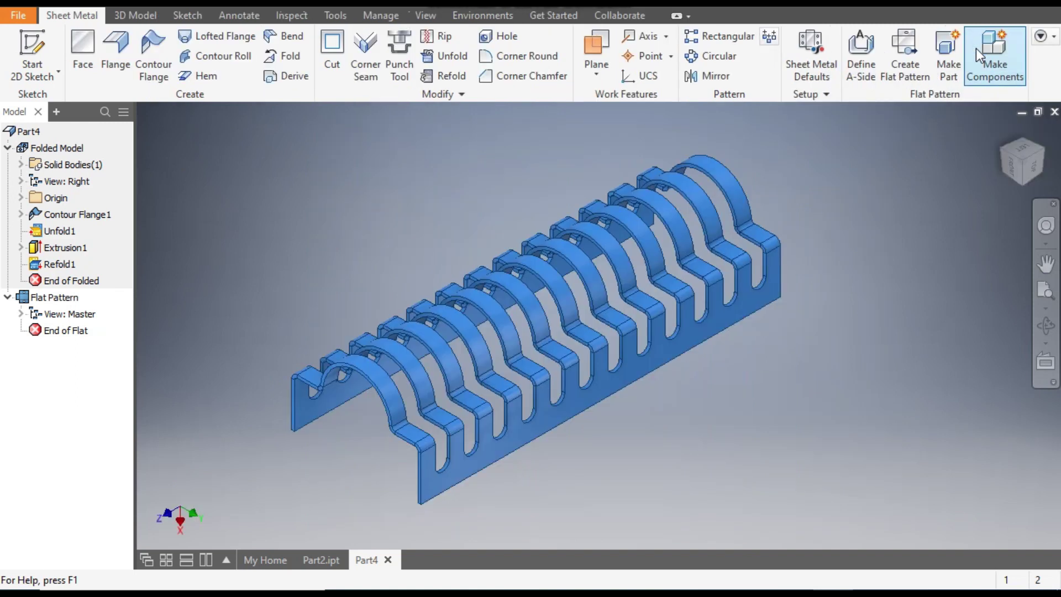
pyautogui.press('F2')
pyautogui.moveTo(797, 408); pyautogui.dragTo(790, 404)
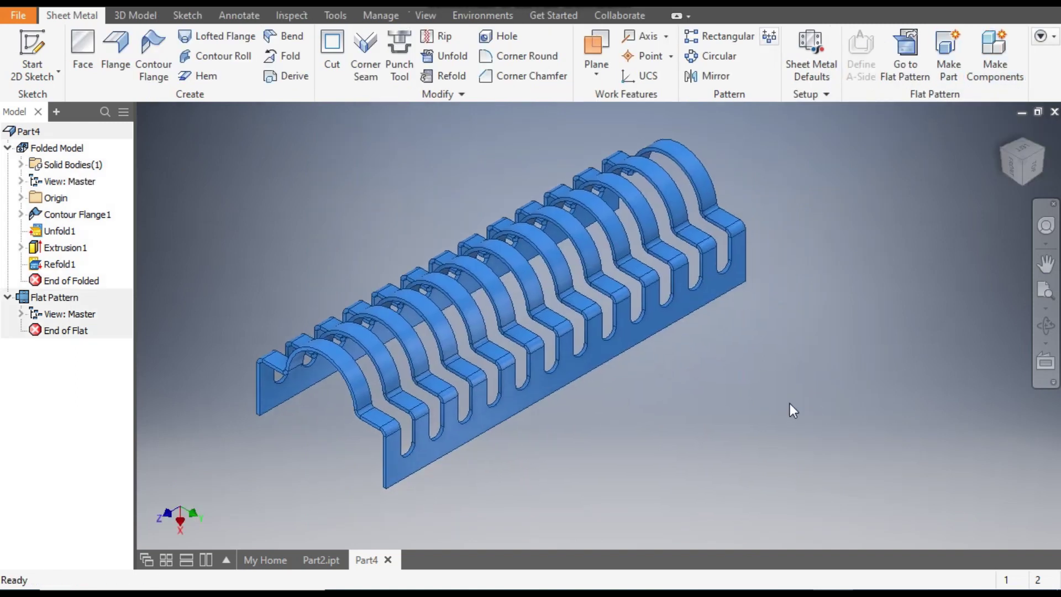